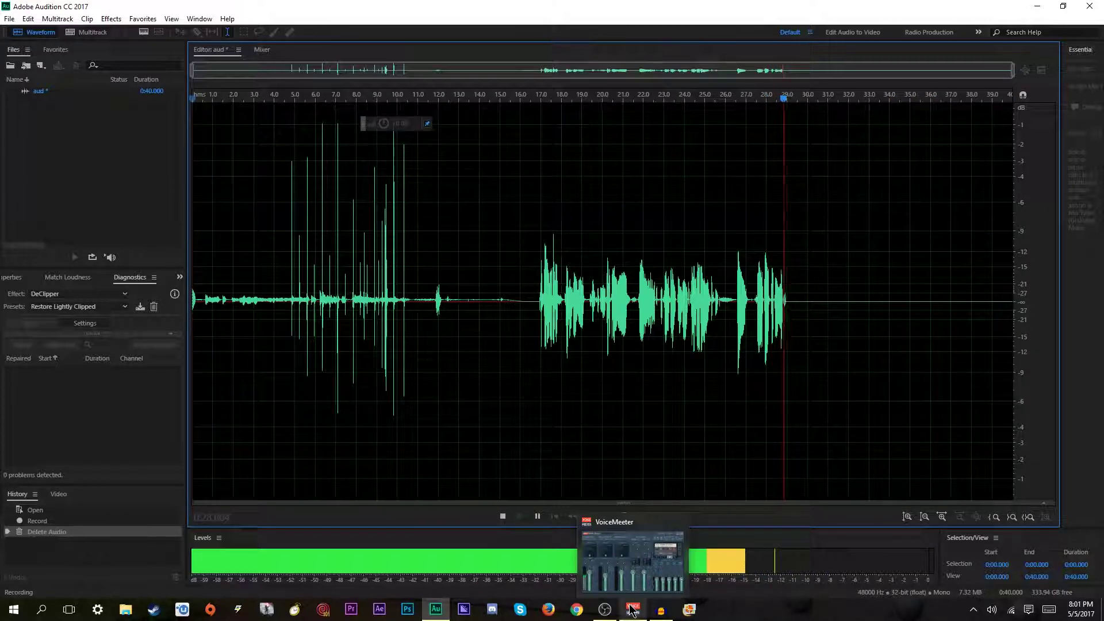
Step: Switch to VoiceMeeter, try the compressor on Hardware Input 1 and reset it to 0
left_click(632, 611)
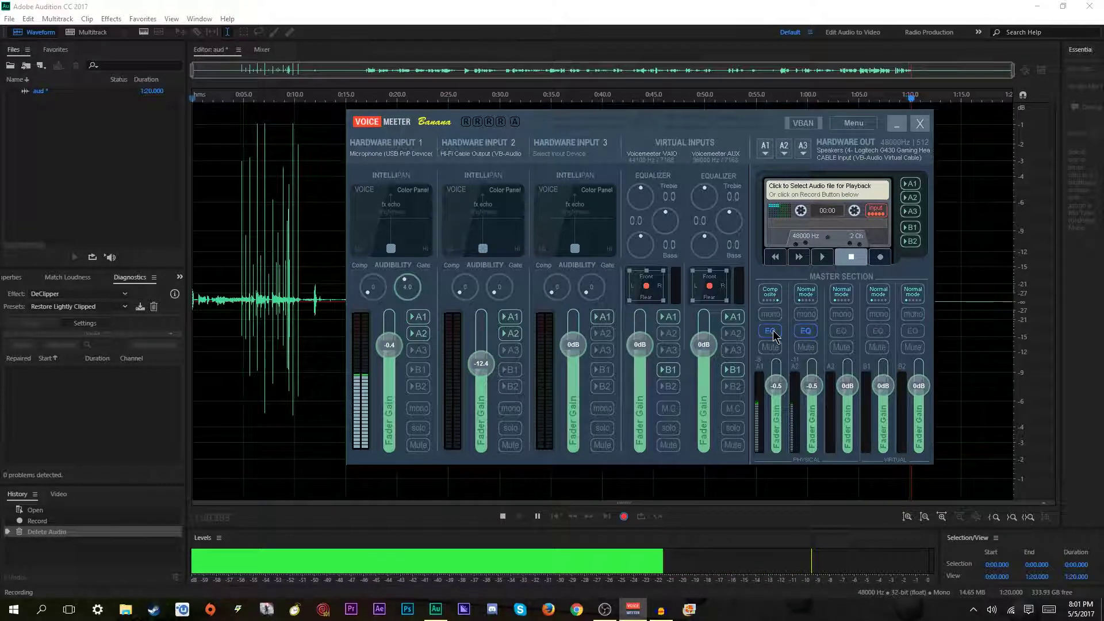
left_click_drag(380, 292, 379, 281)
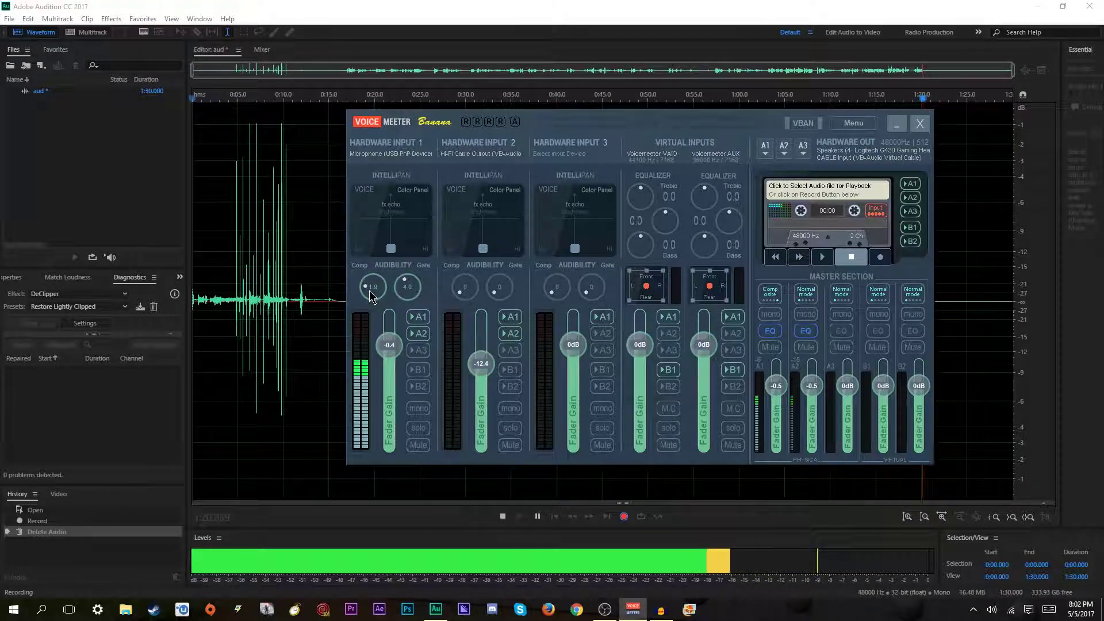
left_click_drag(369, 290, 377, 308)
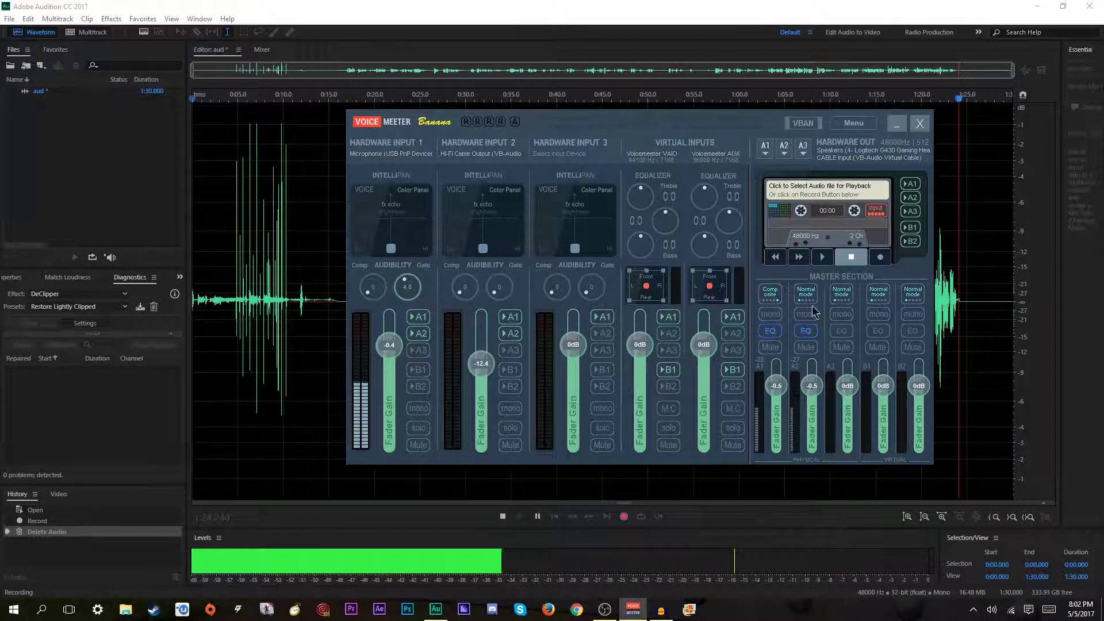
Step: Review the equalizer settings of the physical output bus A1 and close them
right_click(770, 332)
left_click_drag(836, 213, 623, 173)
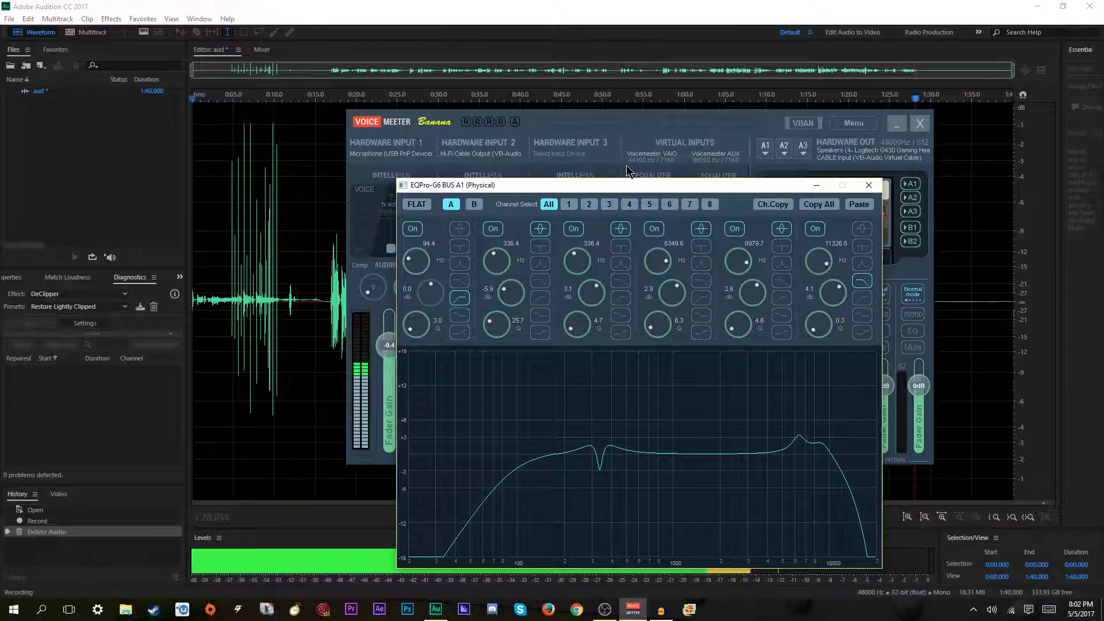
left_click(869, 187)
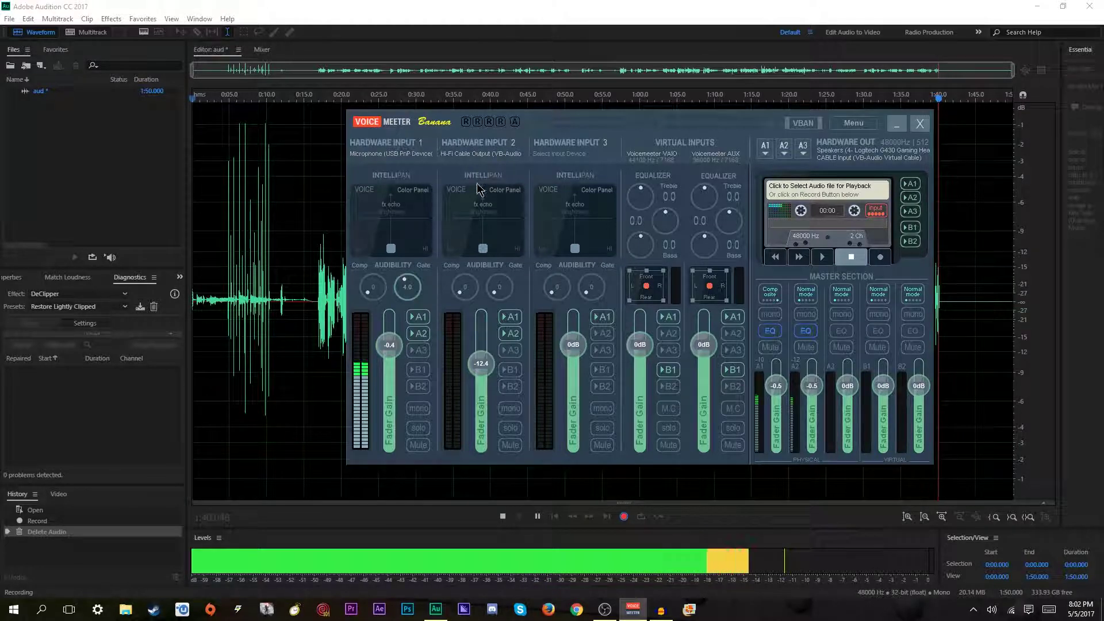
Step: Set the fader gains to -5.8 for Hardware Input 2, -1.9 for Hardware Input 1 and -3.2 for output A1
mouse_move(480, 363)
left_mouse_down()
mouse_move(481, 414)
mouse_move(481, 354)
left_mouse_up()
left_click_drag(395, 379, 391, 347)
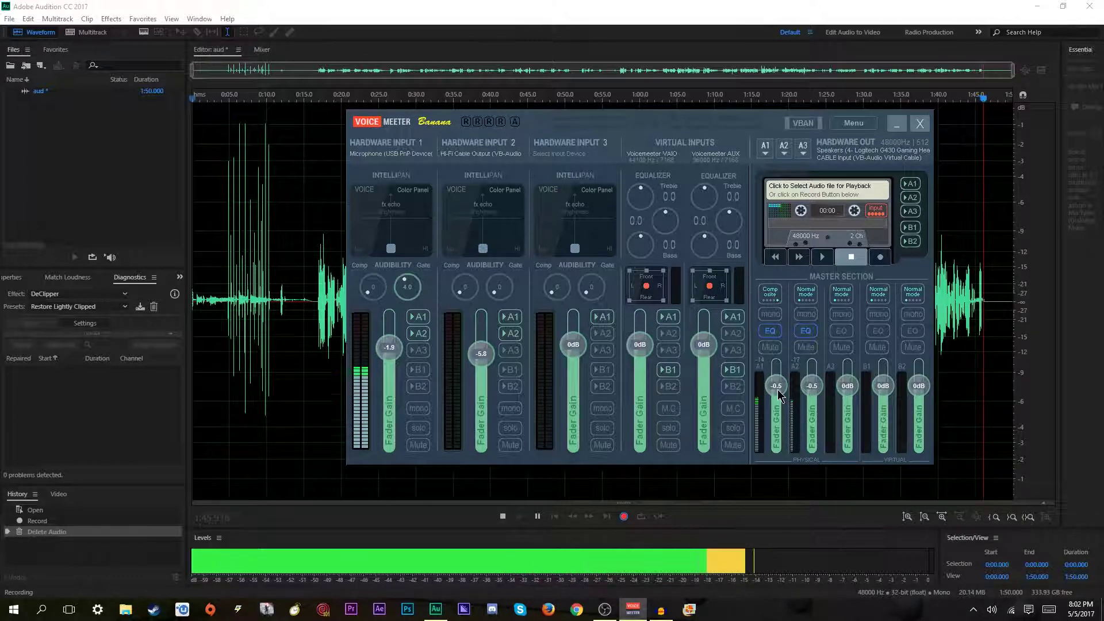
left_click_drag(778, 386, 777, 437)
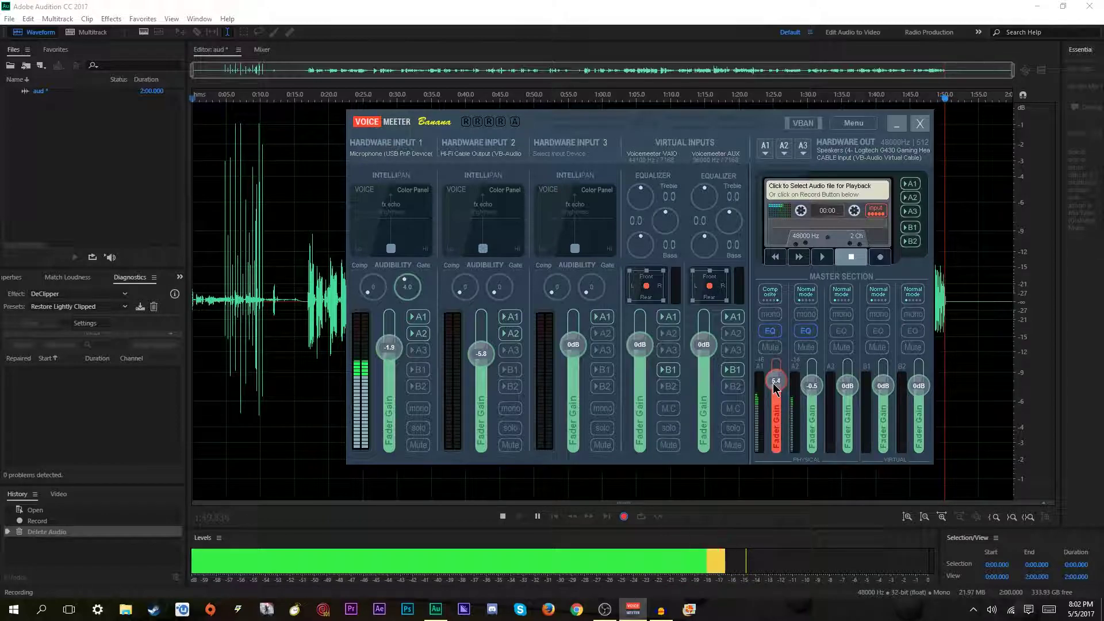
left_click_drag(777, 394, 773, 396)
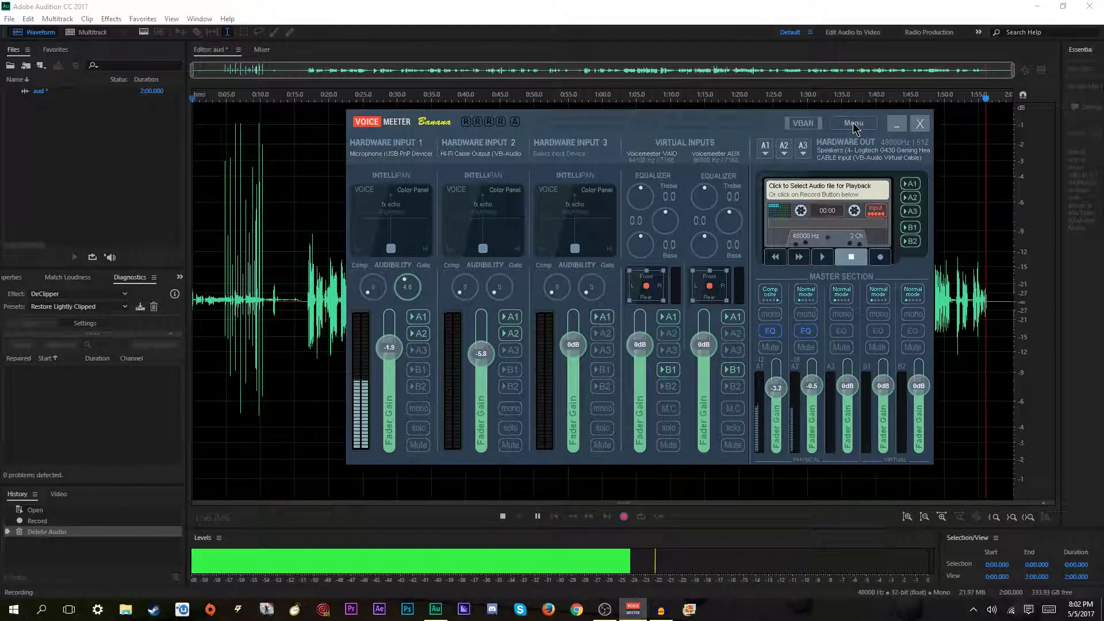
Step: Switch to Audacity and record a voice sample about 8 seconds long
left_click(660, 616)
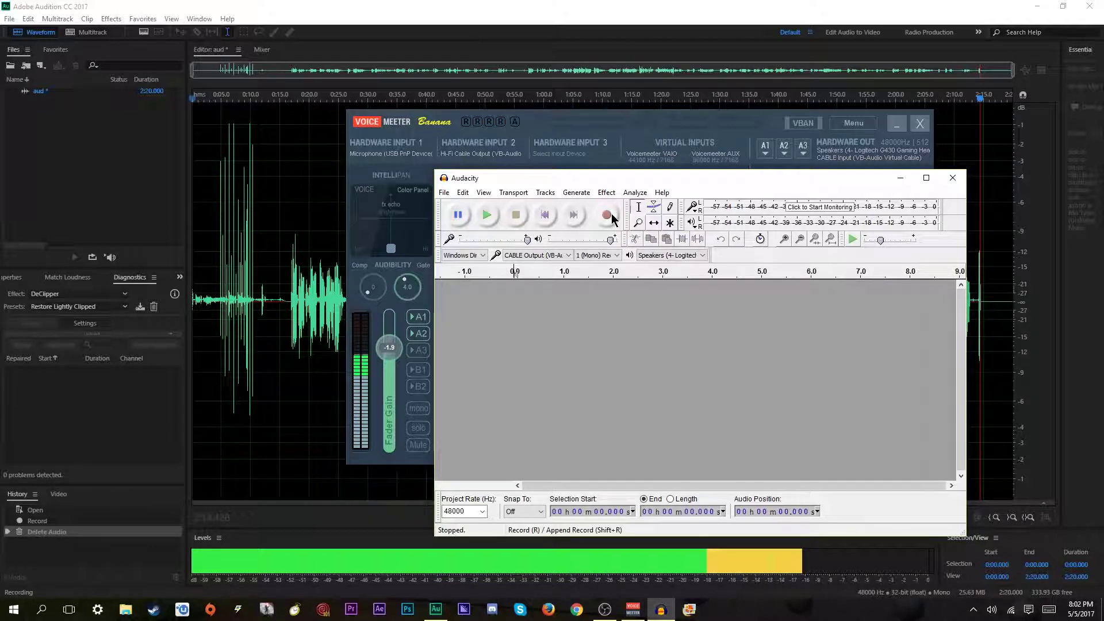
left_click(607, 192)
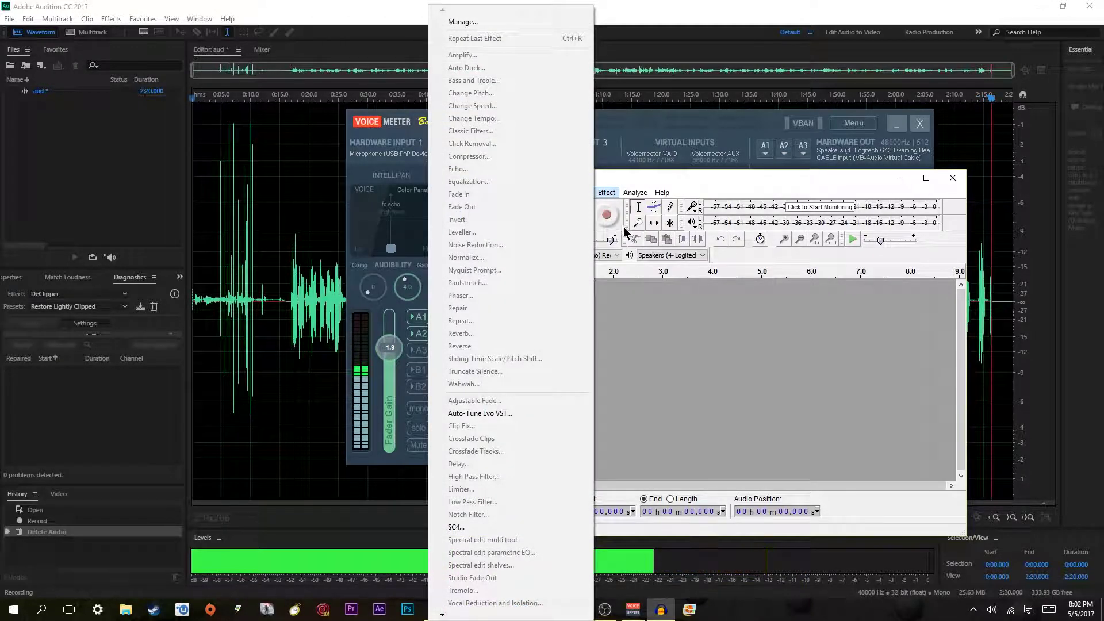
left_click(643, 193)
left_click(608, 215)
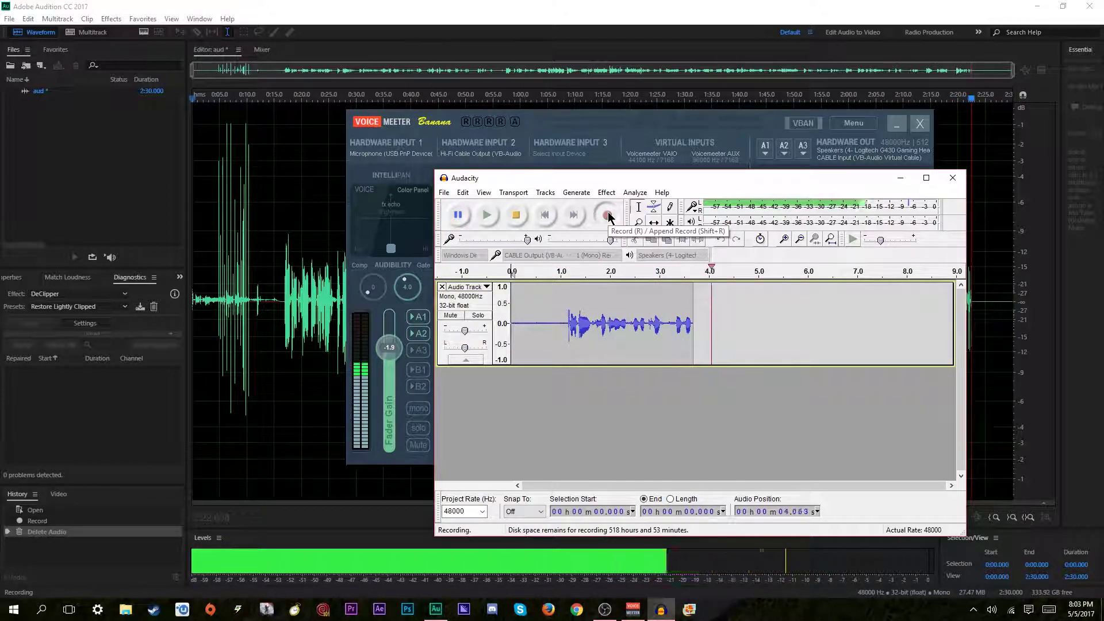
left_click(515, 220)
Step: Set the playback device to the Hi-Fi Cable Input and play the recording from just before the speech
left_click(556, 290)
key("space")
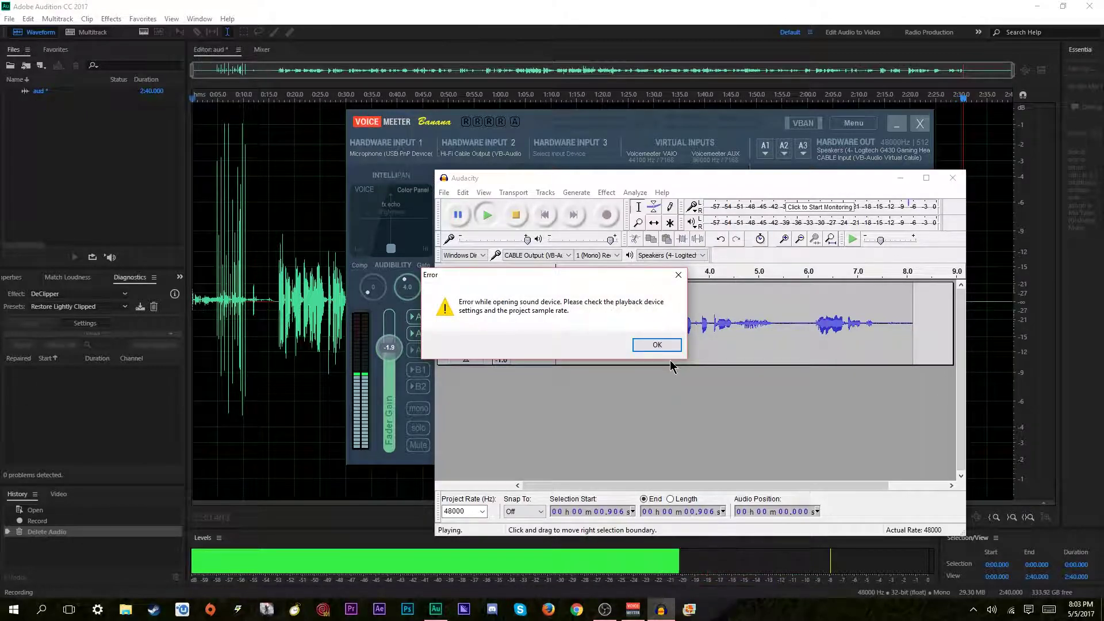
left_click(657, 344)
left_click(661, 257)
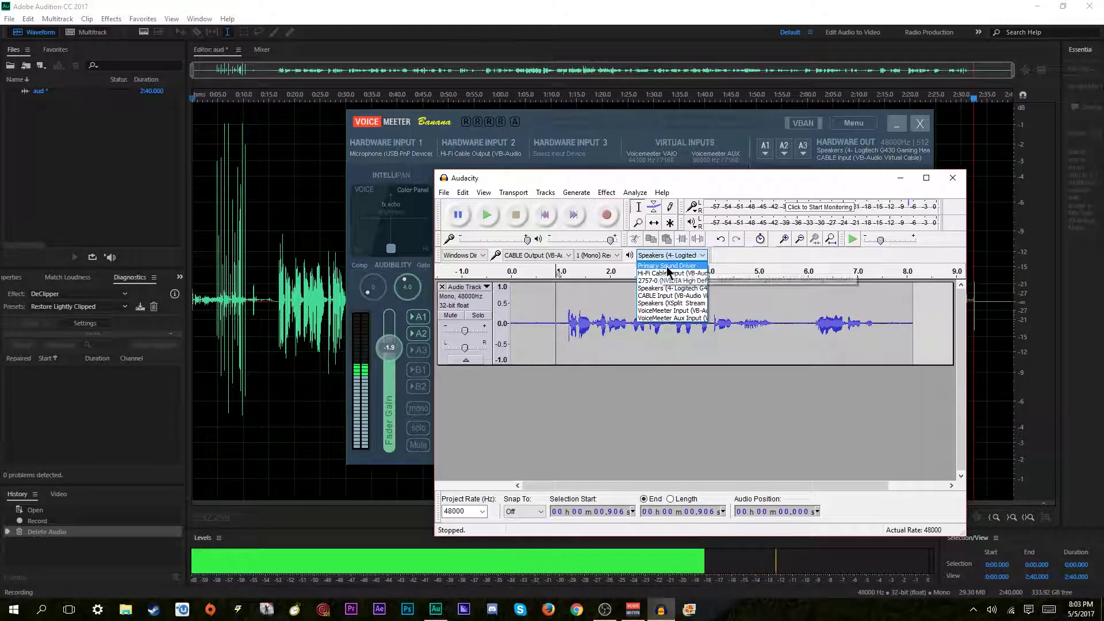
left_click(661, 265)
key("space")
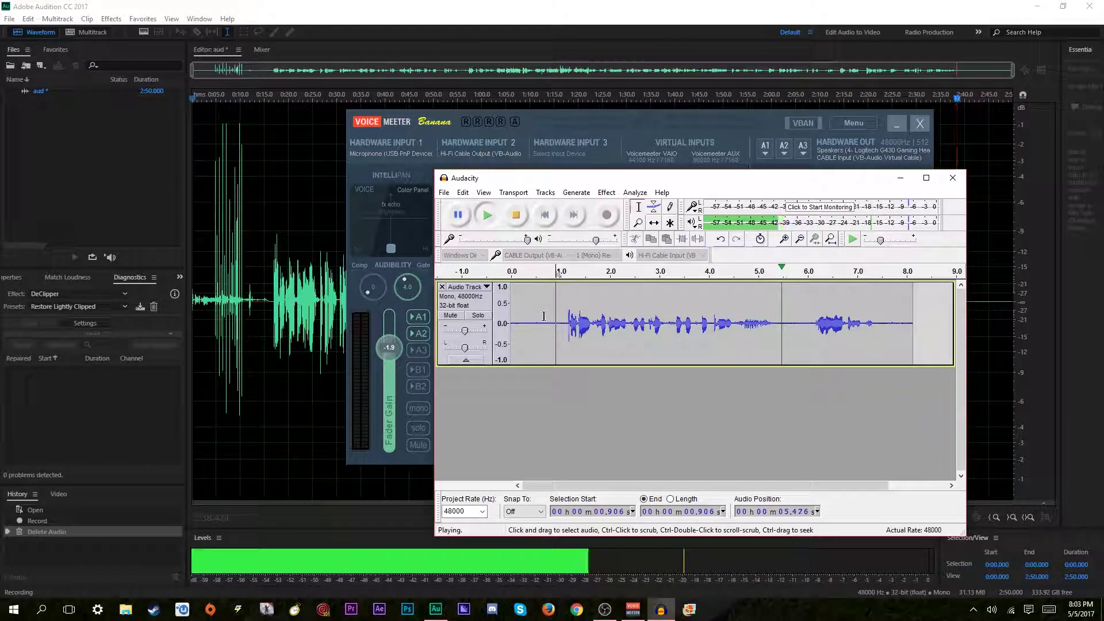
key("space")
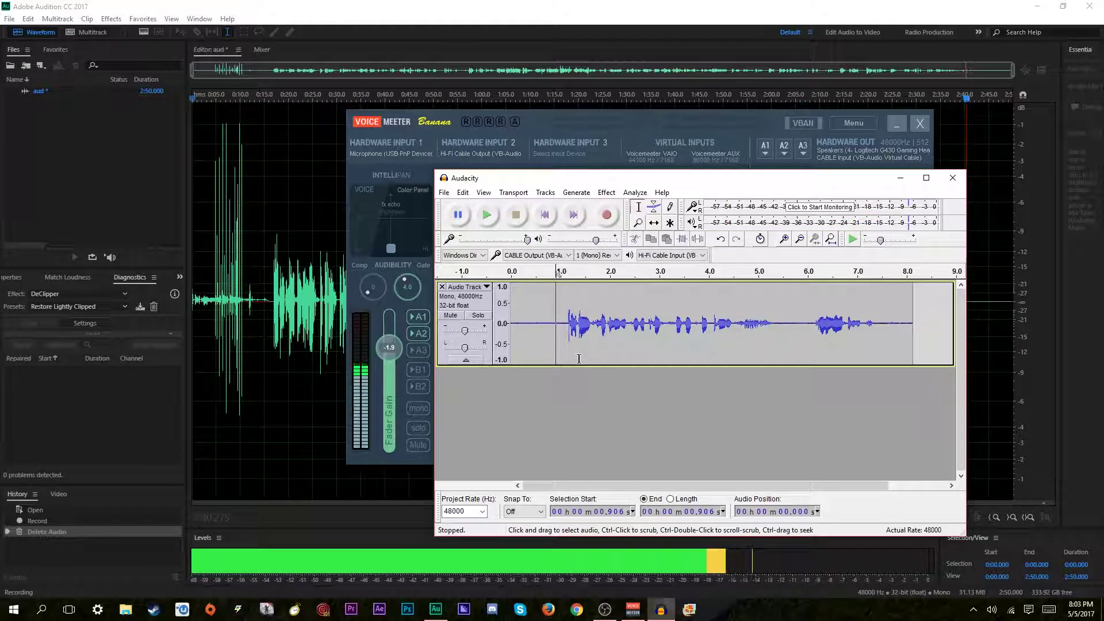
Step: Capture a noise profile from the silent first second of the recording with Noise Reduction
left_click_drag(511, 331, 560, 330)
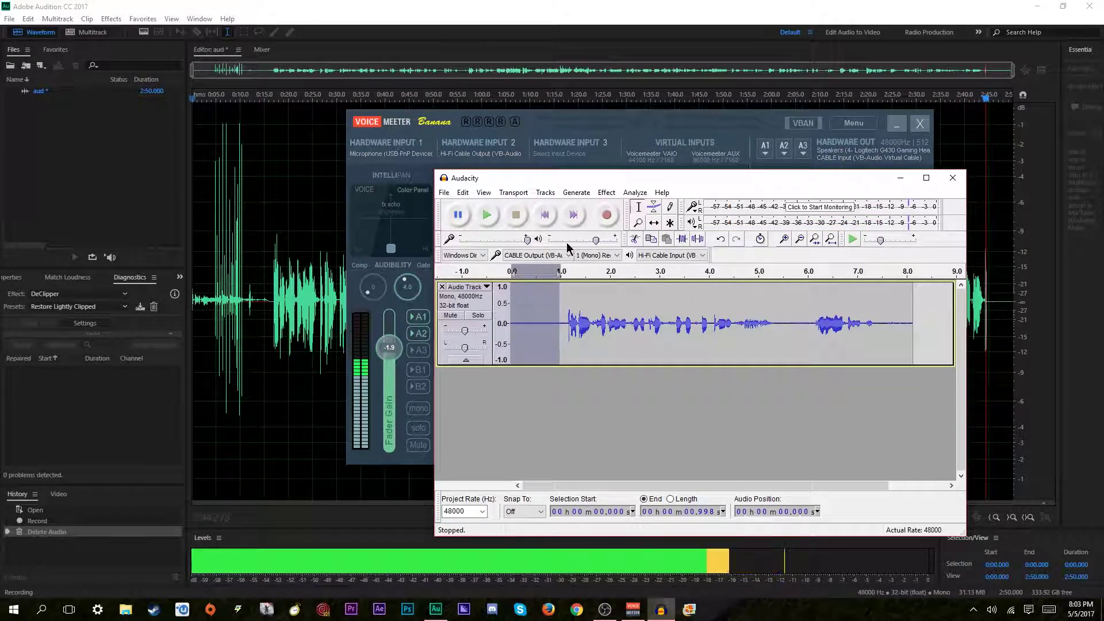
left_click(613, 193)
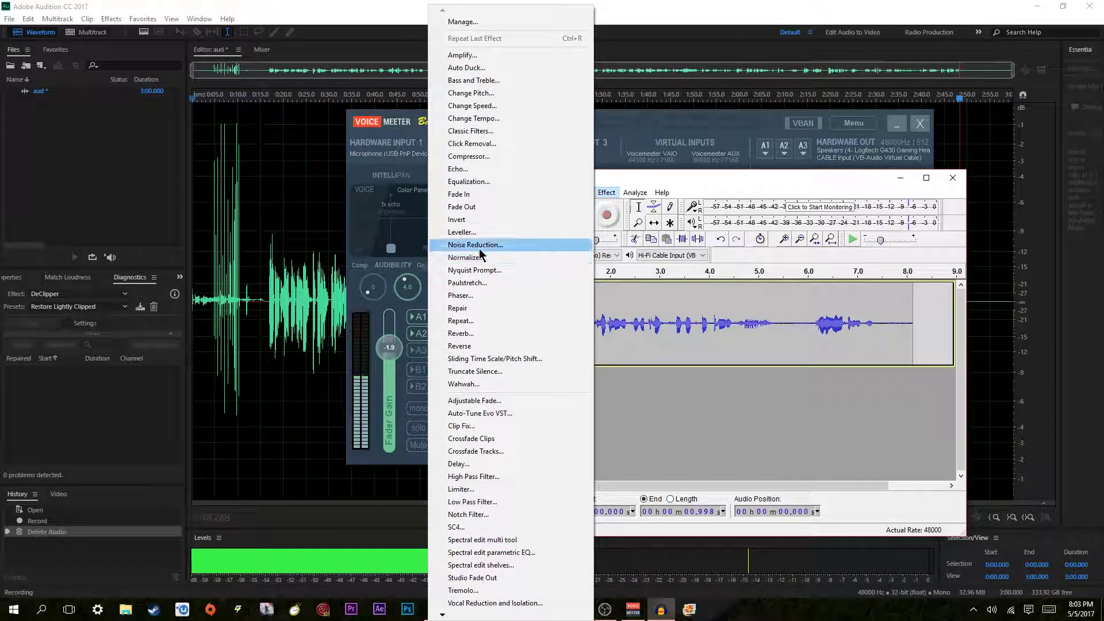
left_click(479, 249)
left_click(703, 308)
Step: Apply Noise Reduction to the whole recording with 12 dB reduction, sensitivity 6.00 and frequency smoothing 0
key("ctrl+a")
left_click(608, 194)
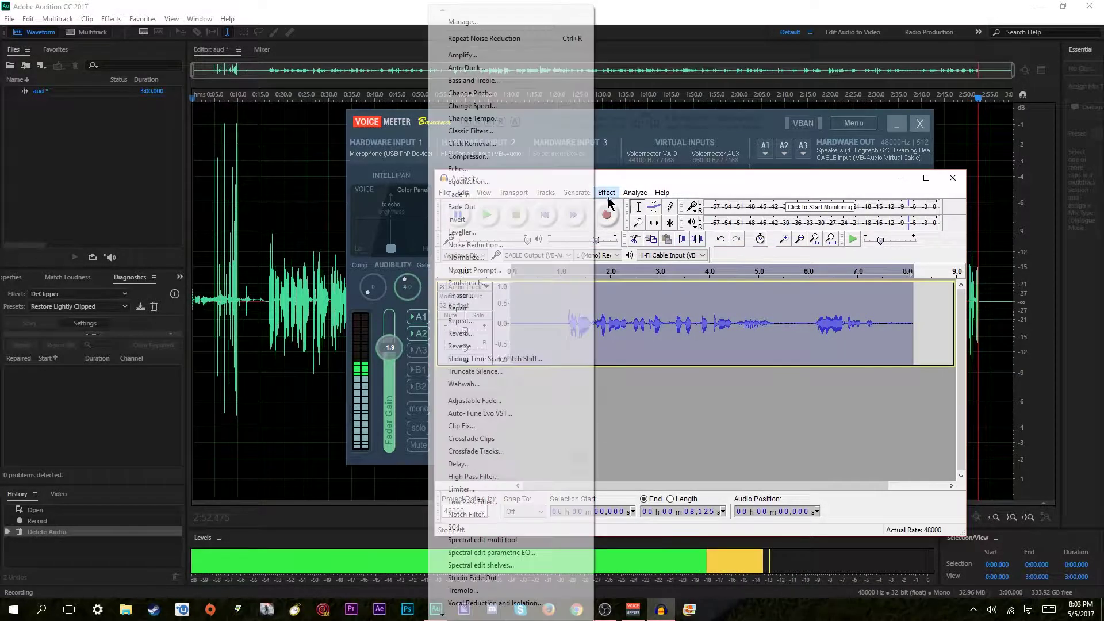
left_click(486, 244)
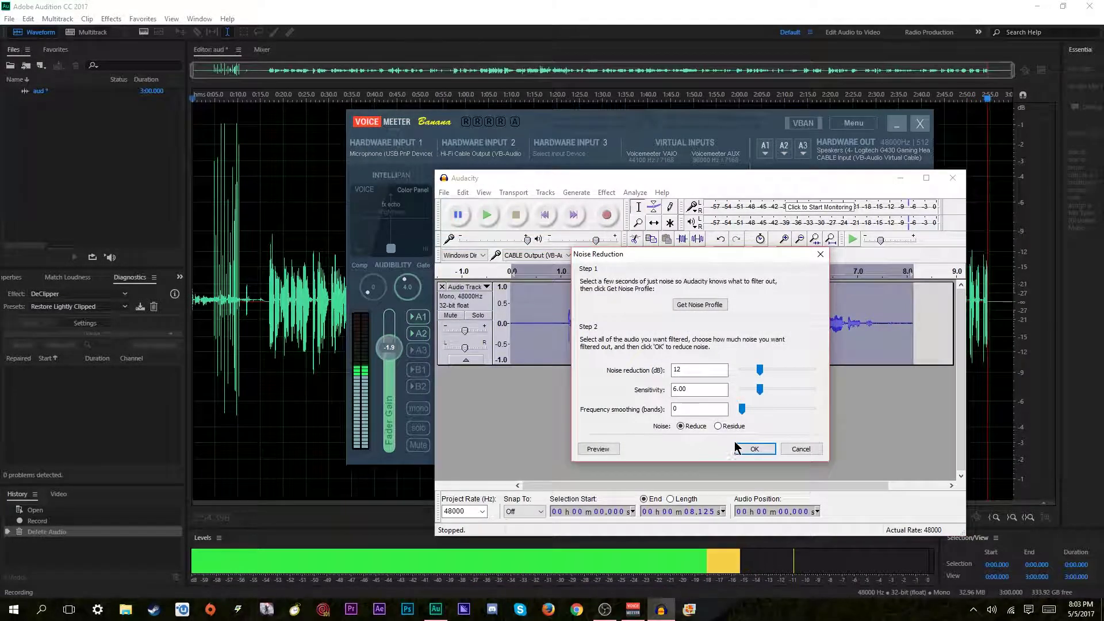
left_click(748, 448)
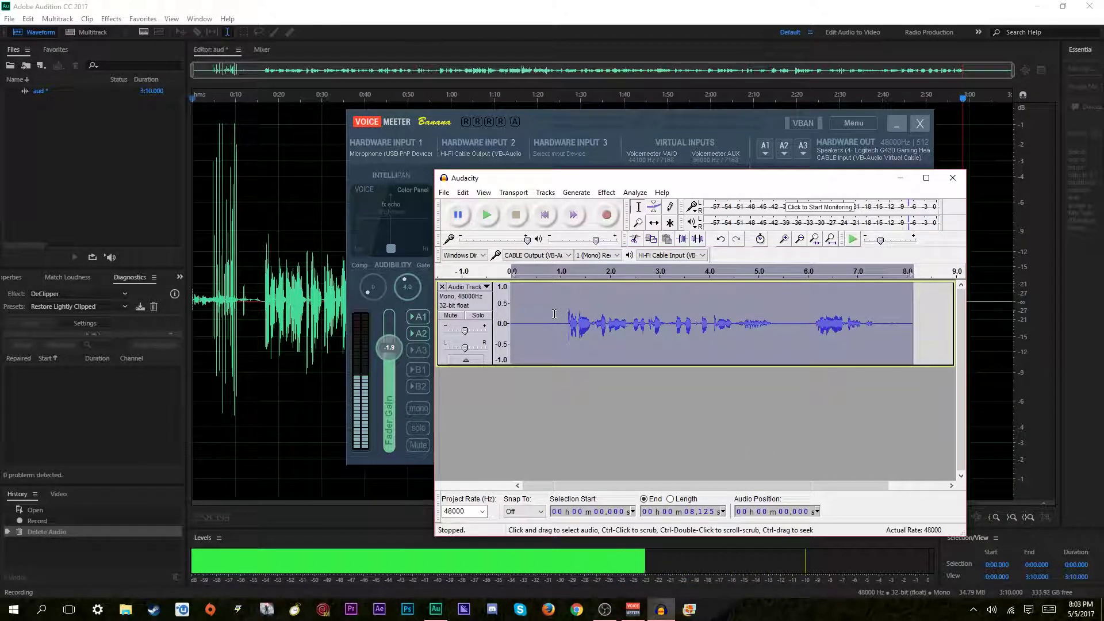
Step: Place the playback cursor at the clip's start, set Hardware Input 1's gate to 4.3 in VoiceMeeter and return to Audacity
left_click(512, 327)
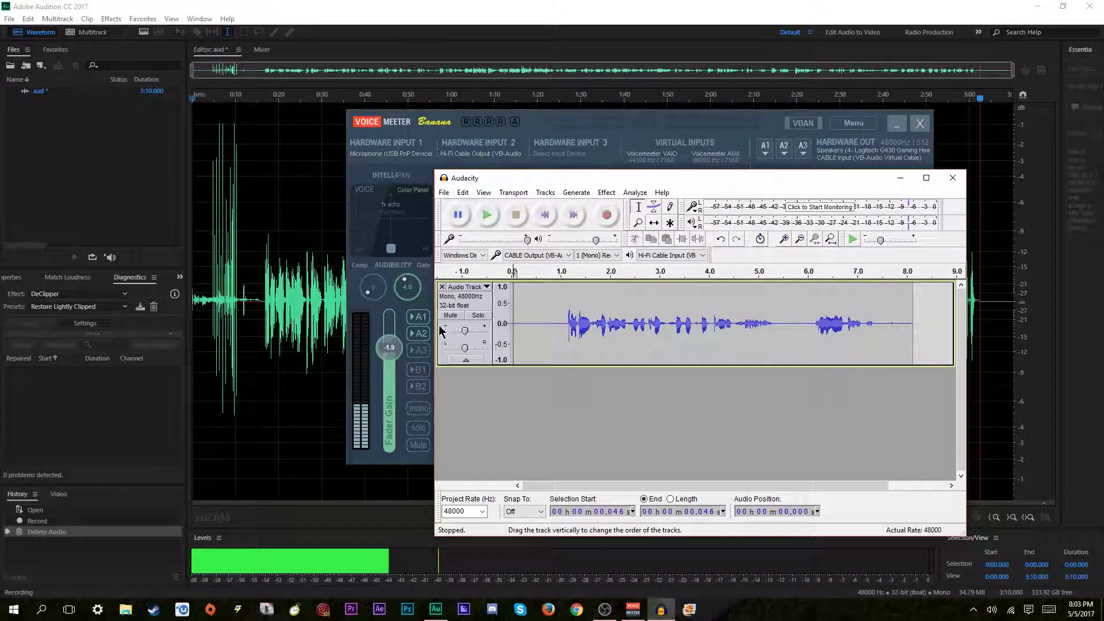
left_click(408, 294)
left_click(532, 492)
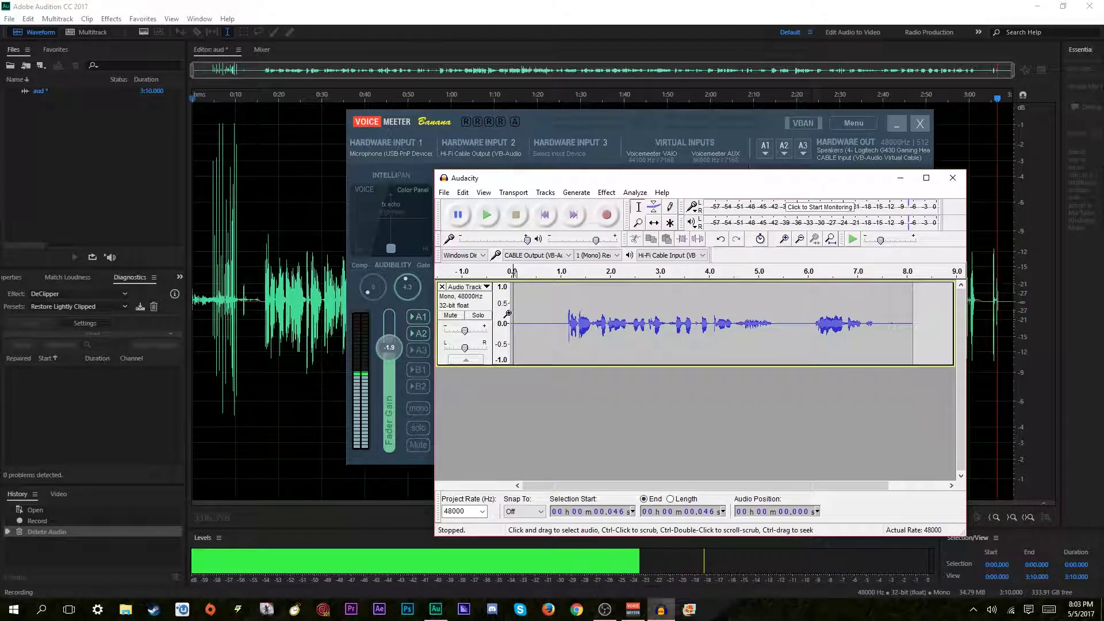
Step: Play the noise-reduced recording from the start to check how it sounds
left_click(509, 314)
key("space")
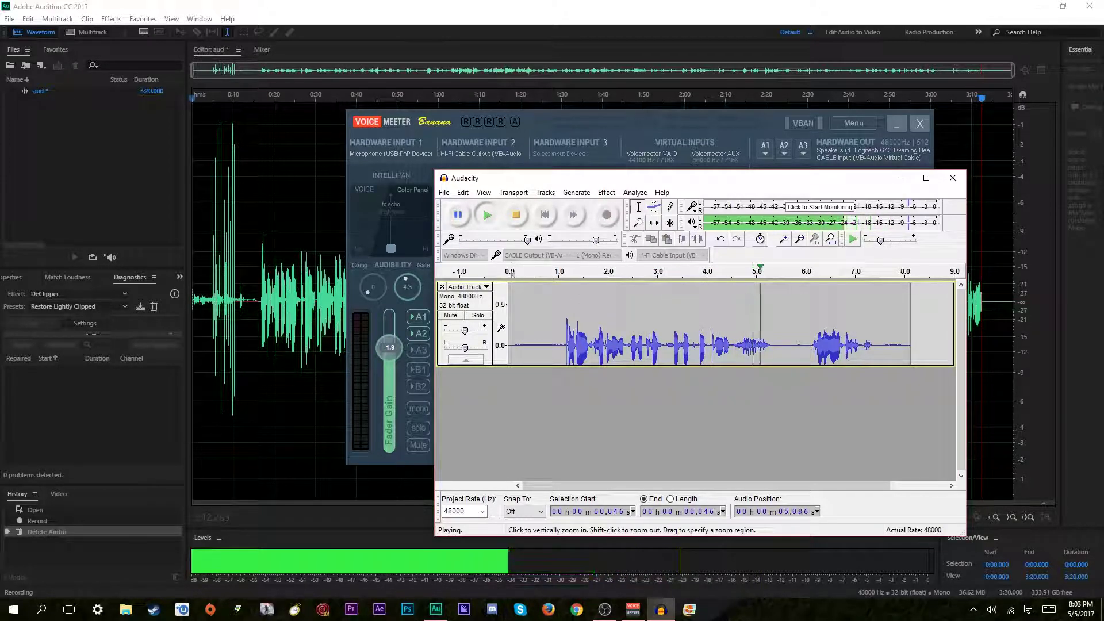
left_click(502, 329, "shift")
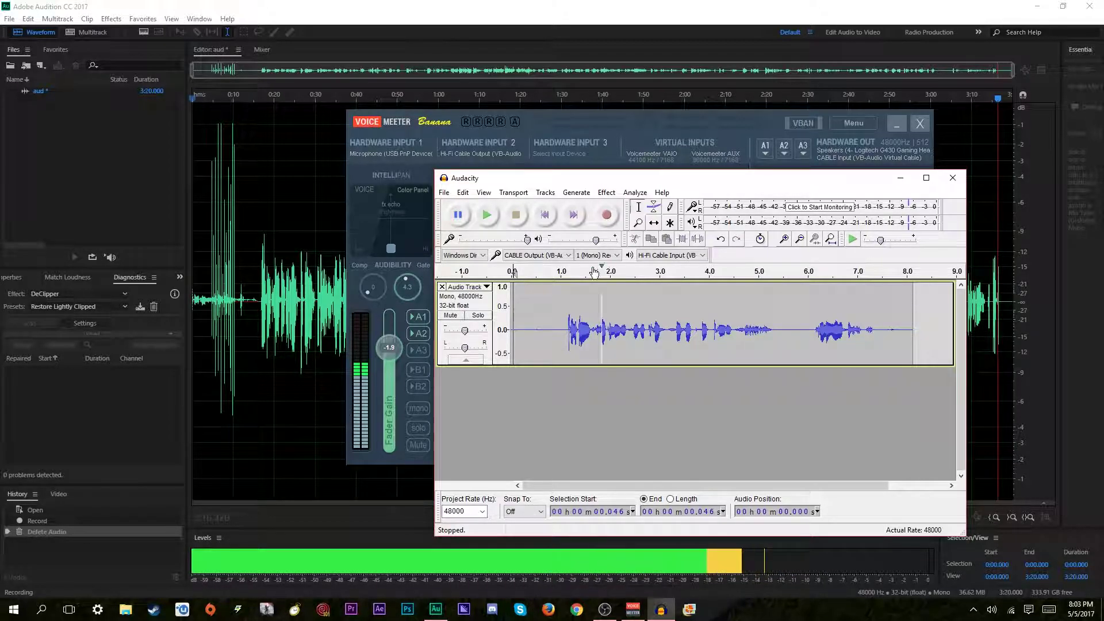
Step: Open Equalization for the whole recording and draw cuts to -30 dB below about 85 Hz and above about 14 kHz
double_click(591, 298)
left_click(607, 194)
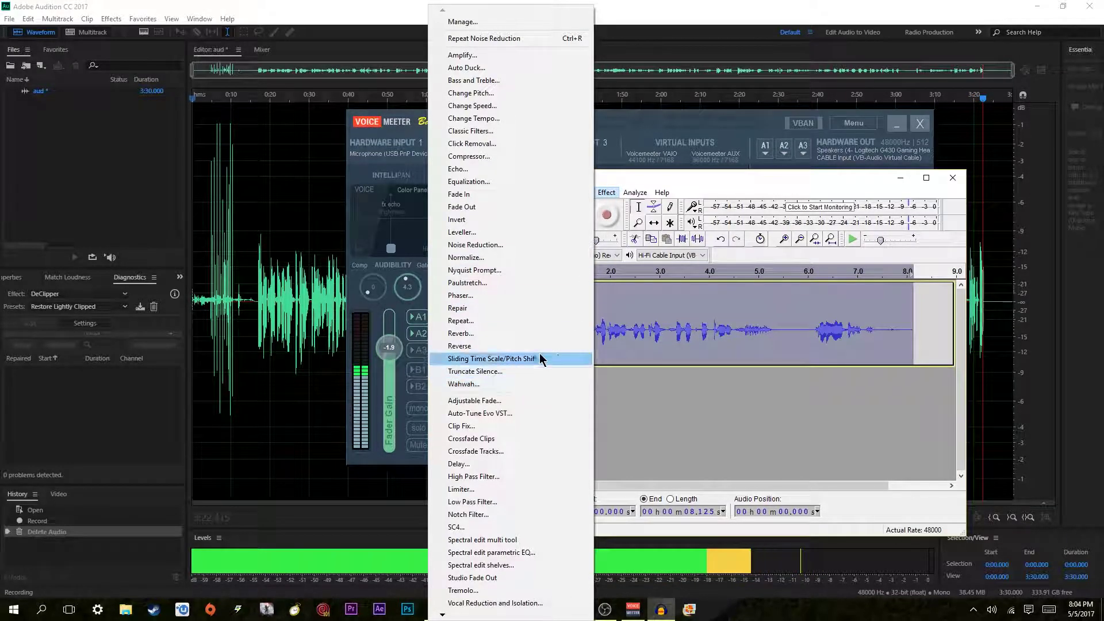
left_click(485, 183)
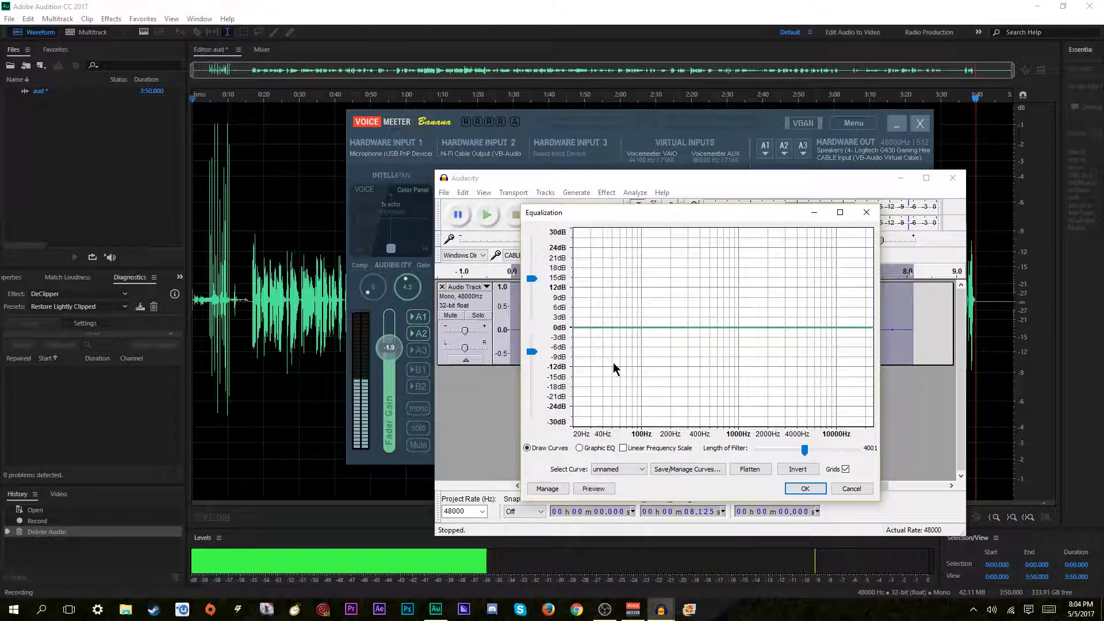
left_click(610, 327)
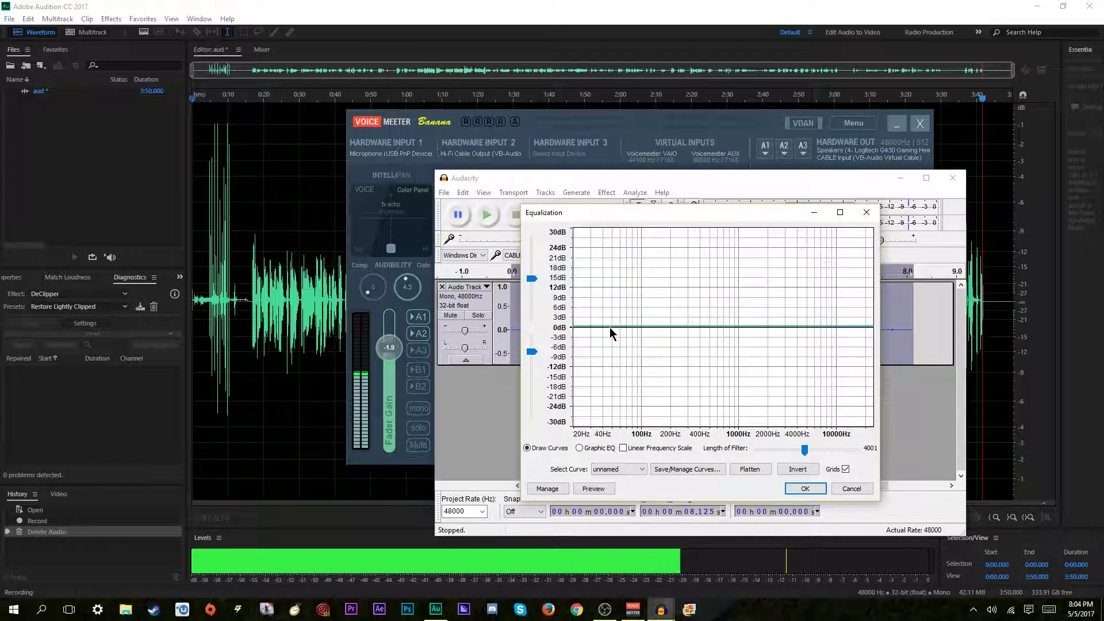
left_click(633, 329)
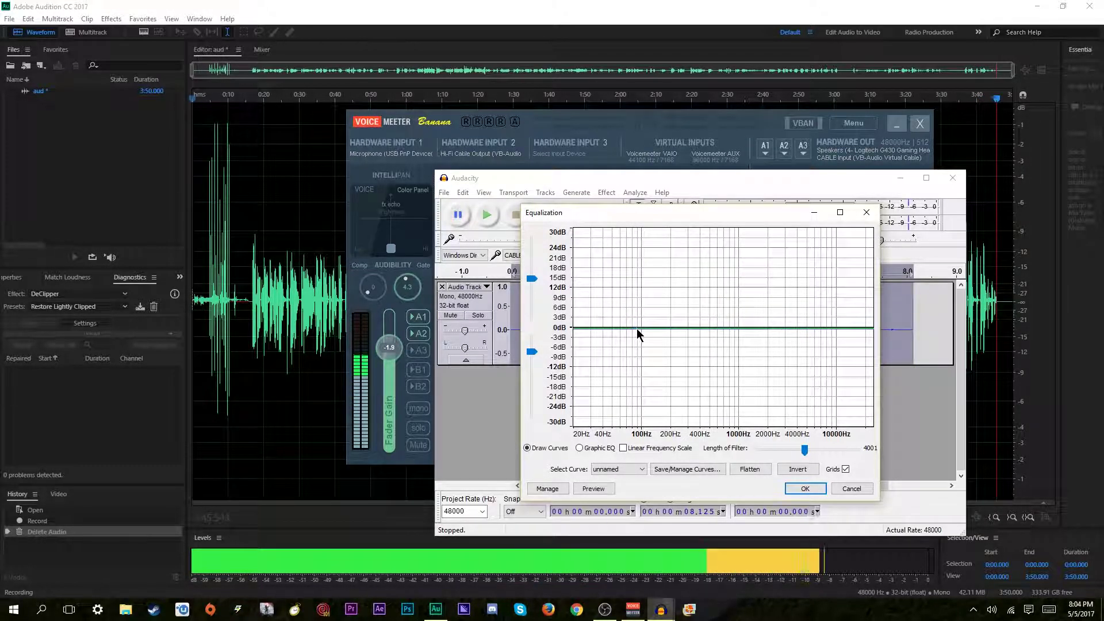
left_click_drag(578, 329, 577, 483)
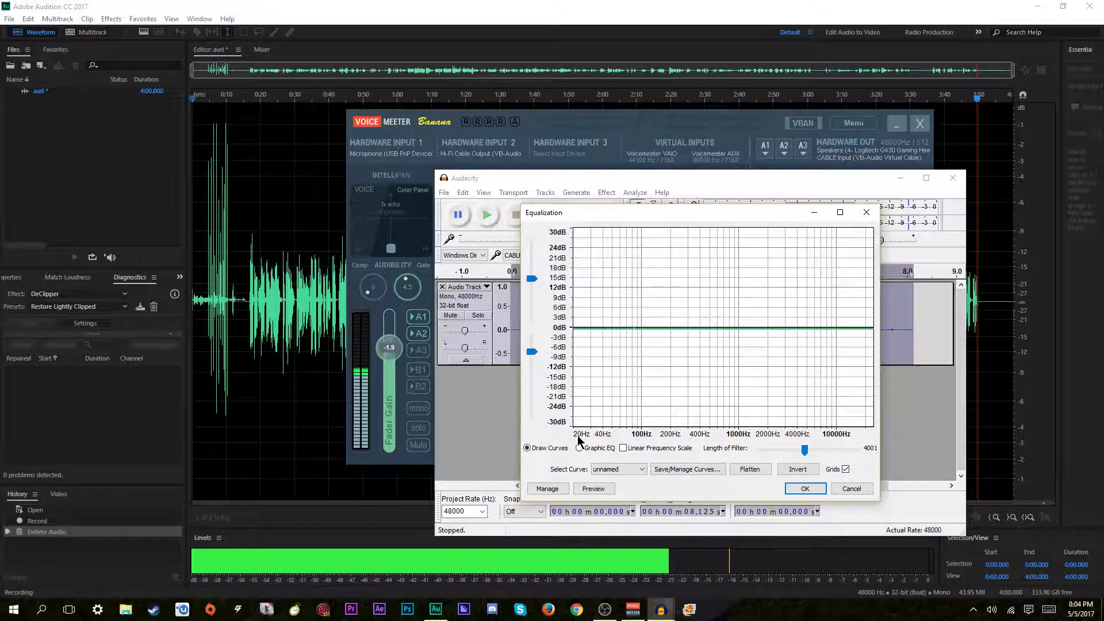
left_click_drag(589, 433, 604, 432)
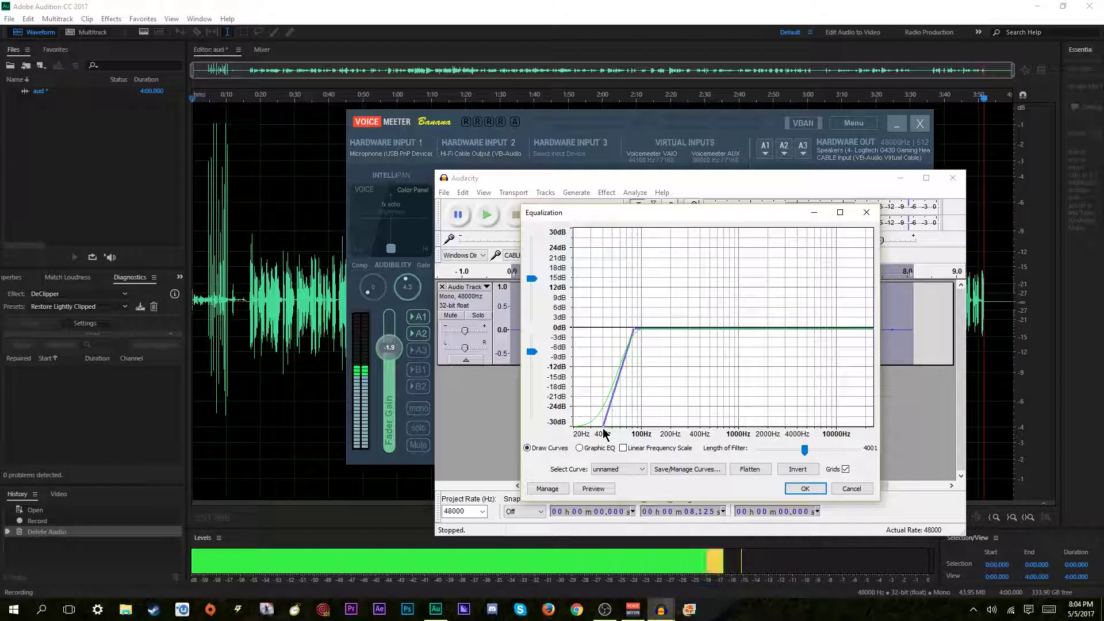
left_click(850, 328)
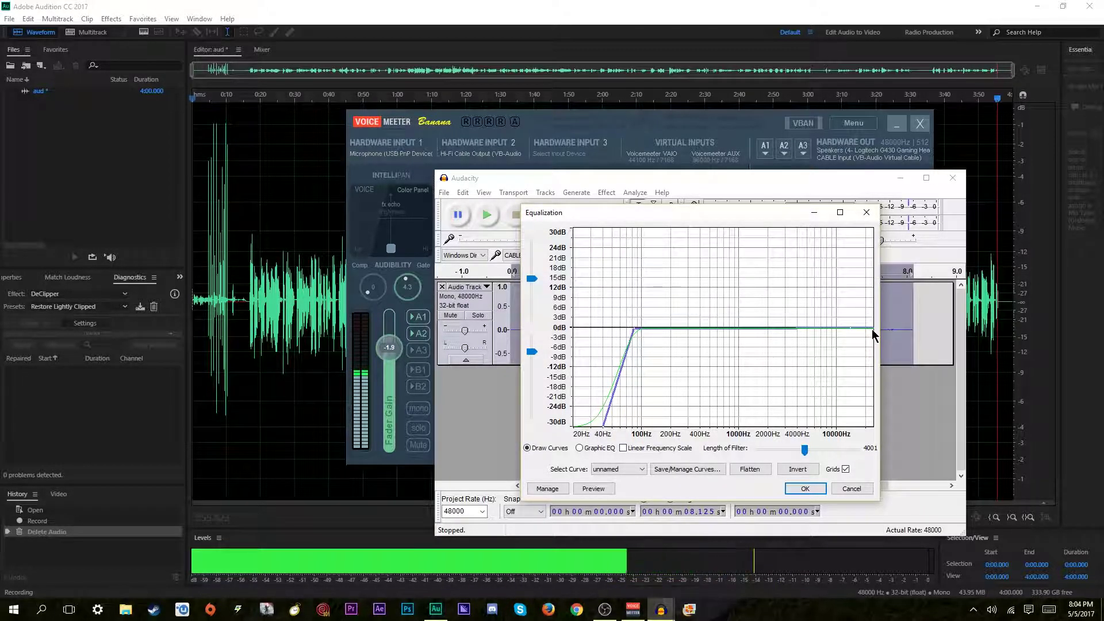
left_click_drag(873, 334, 874, 430)
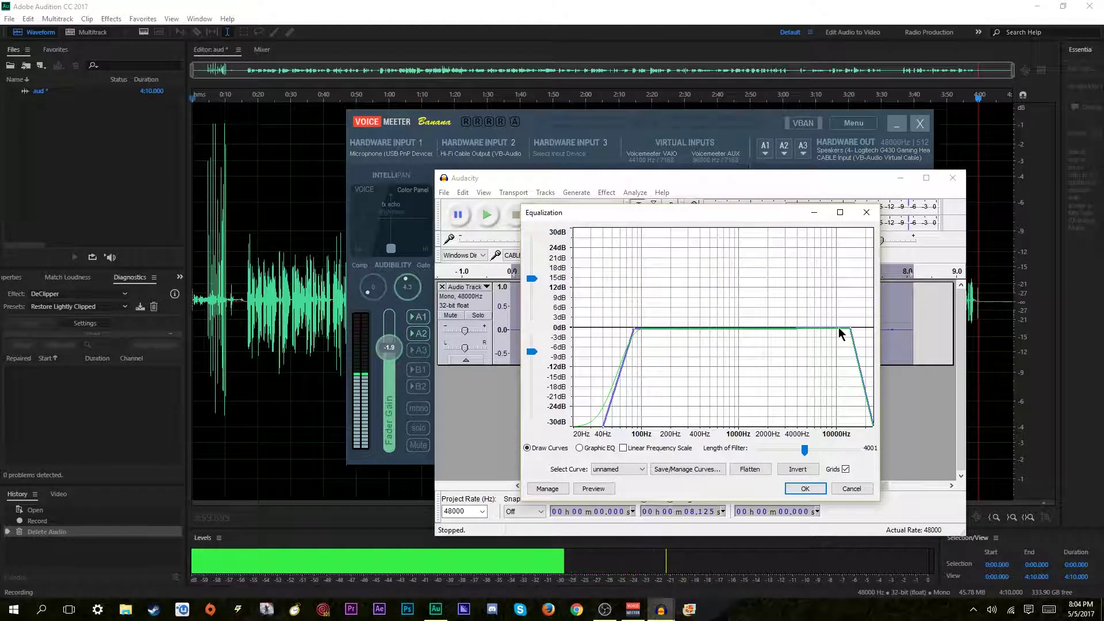
Step: Shape the equalization curve's upper range into a gradual boost peaking at about 4 dB near 6 kHz, with a lower shoulder around 8 kHz
left_click_drag(840, 333, 831, 325)
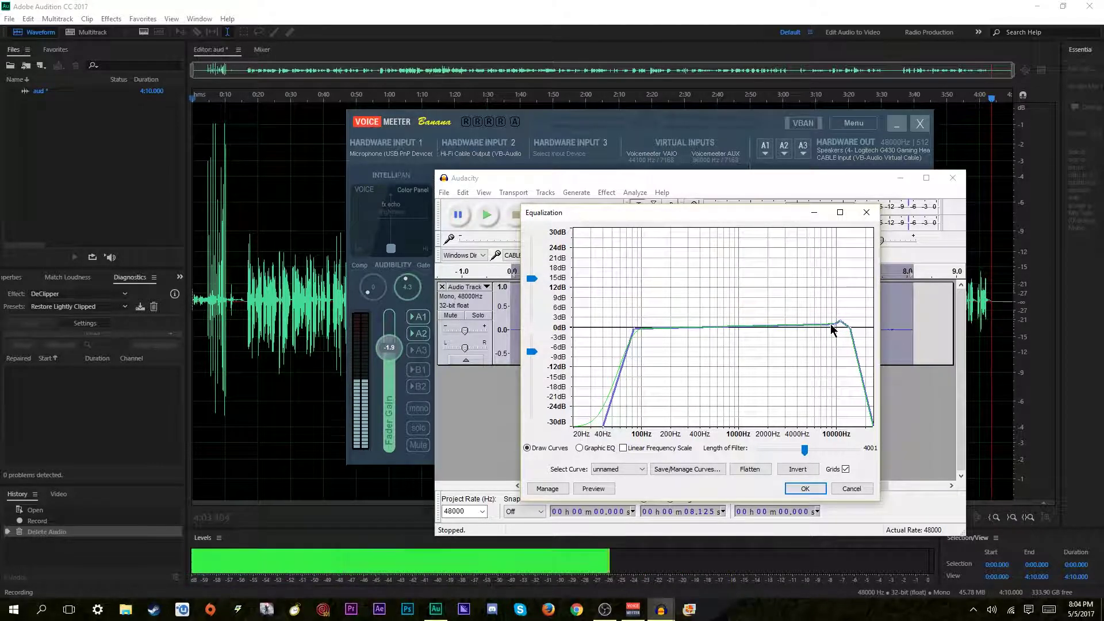
left_click_drag(840, 325, 833, 319)
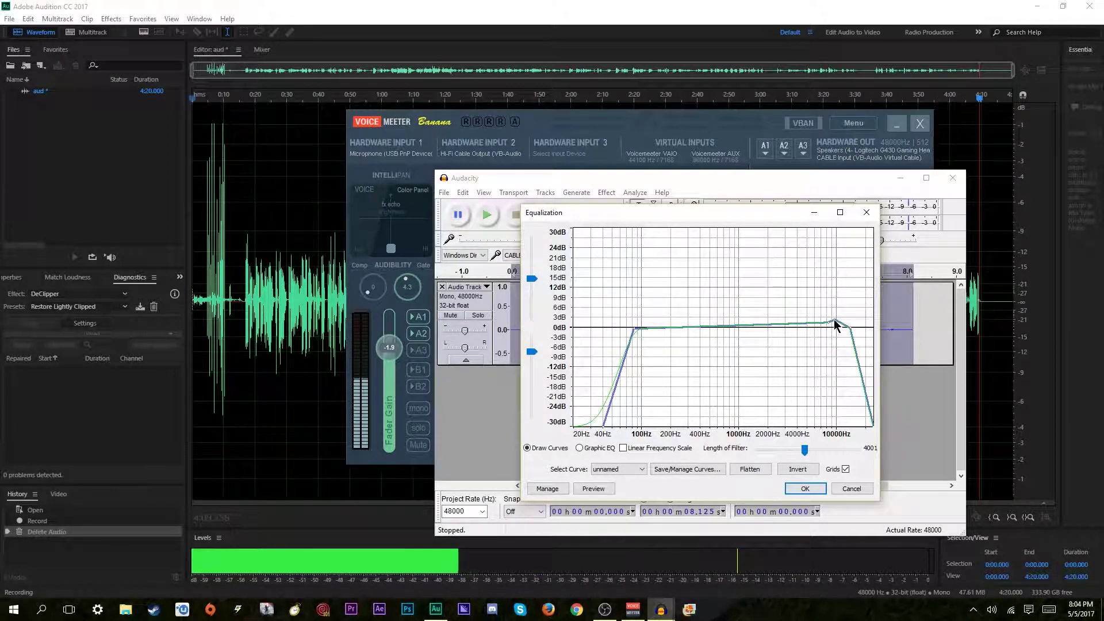
left_click_drag(828, 322, 820, 316)
left_click(832, 318)
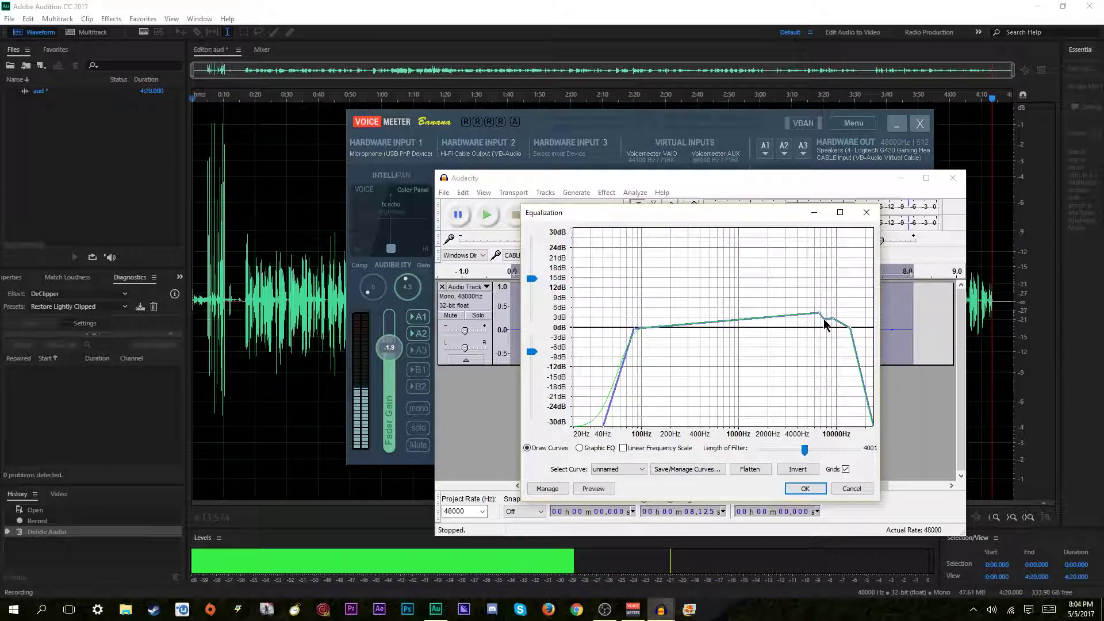
left_click(821, 320)
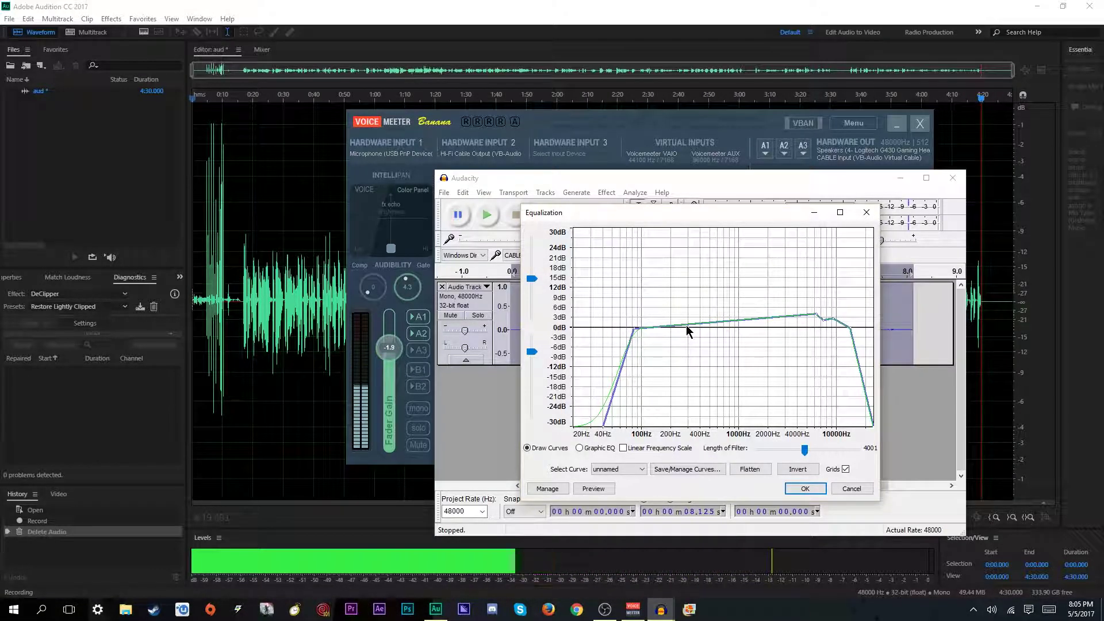
Step: Draw a cut to about -3 dB near 300 Hz with small boosts on both sides, apply the equalization and play the recording from the start
left_click_drag(694, 325, 690, 333)
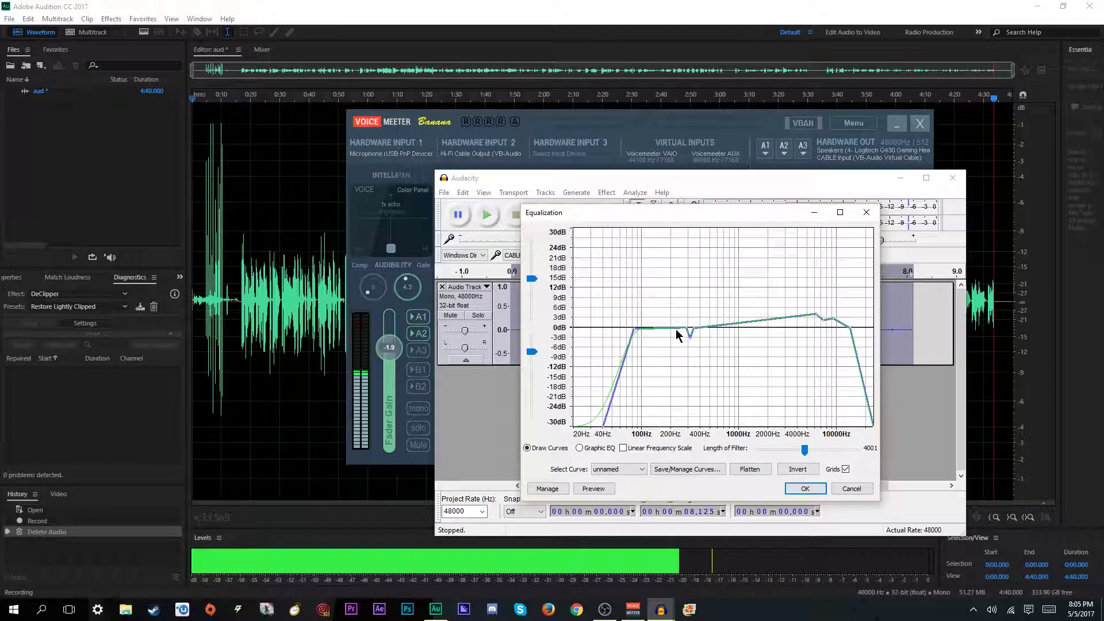
left_click_drag(673, 328, 720, 326)
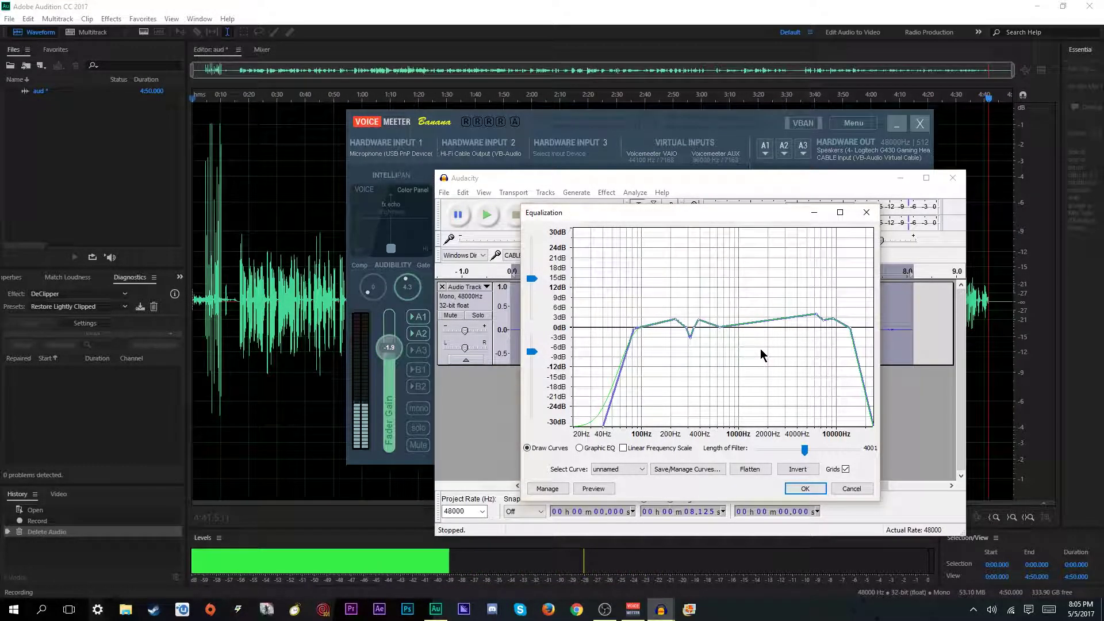
left_click(805, 489)
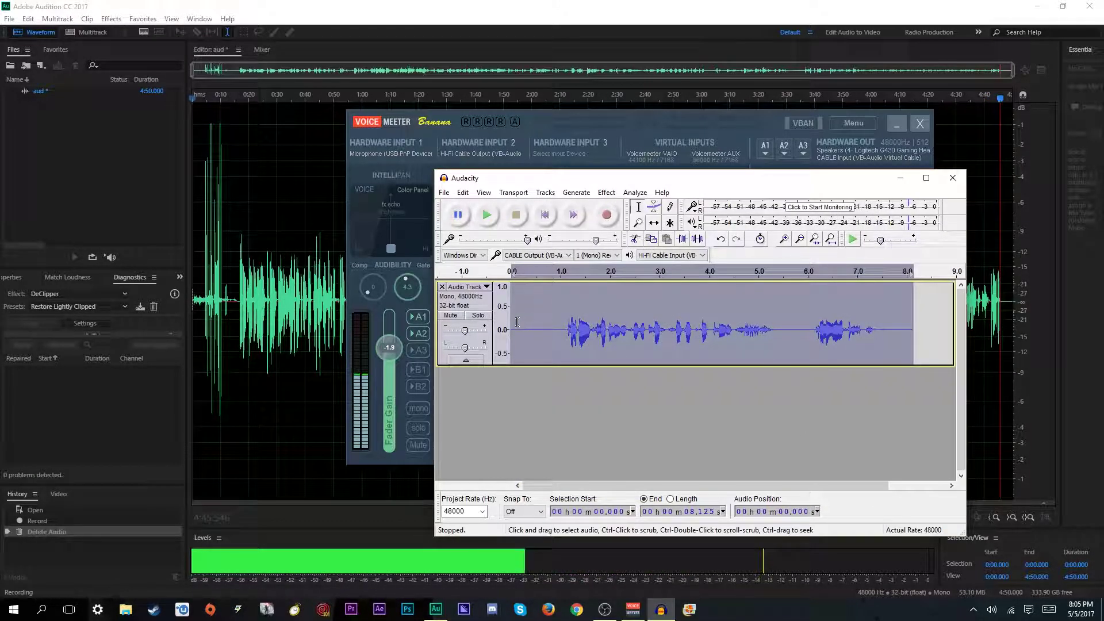
left_click(514, 274)
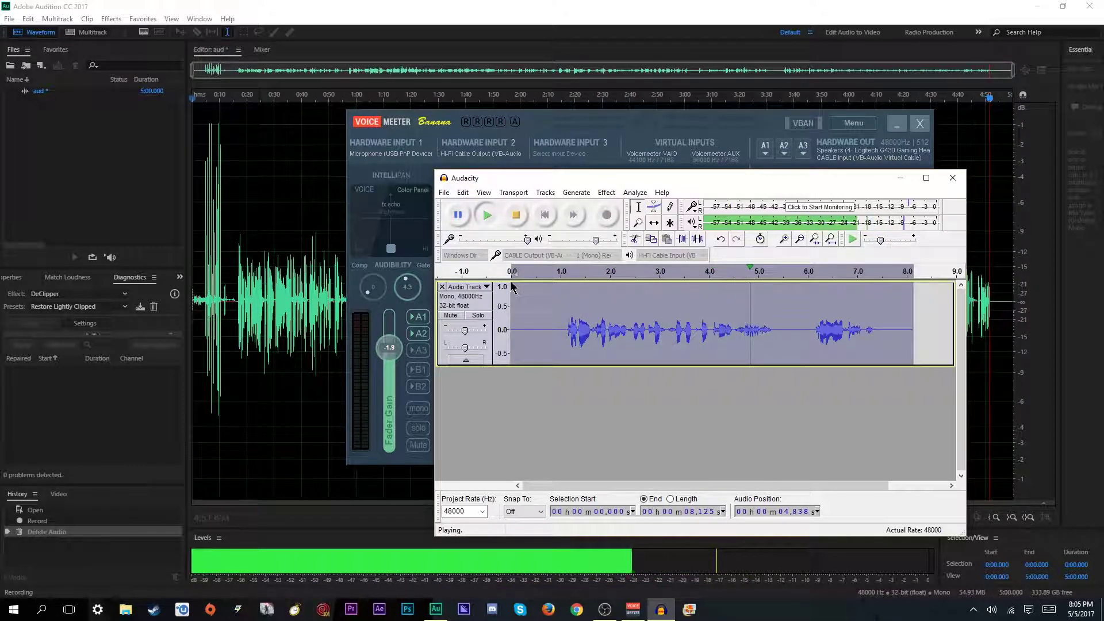
Step: Normalize the whole recording to a maximum amplitude of -4.0 dB with DC offset removal and play it from near the start
left_click(606, 193)
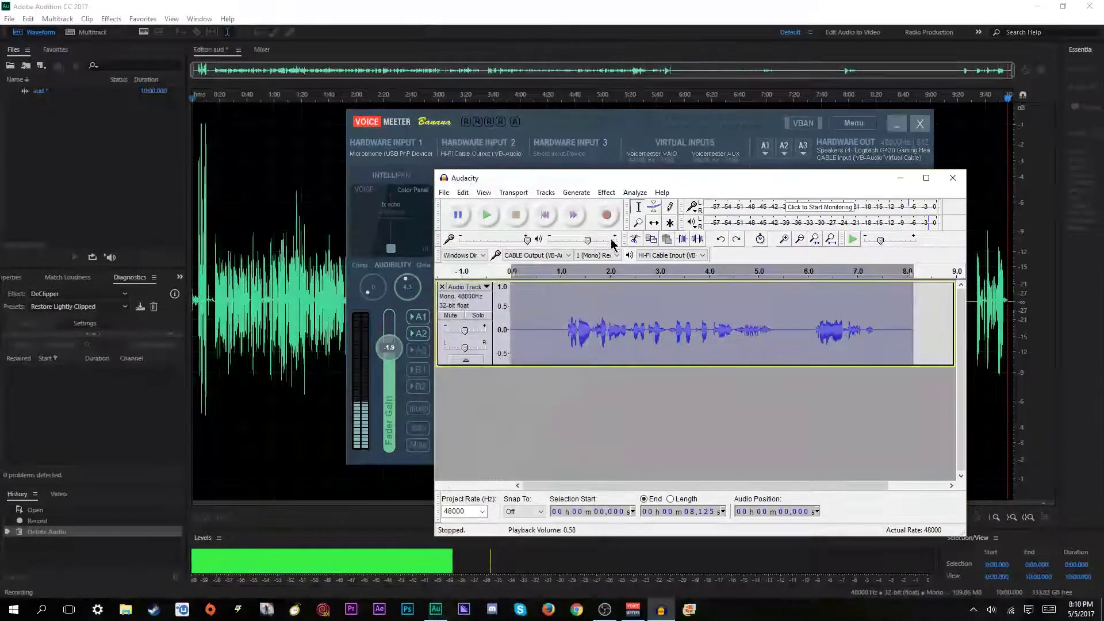
left_click(608, 192)
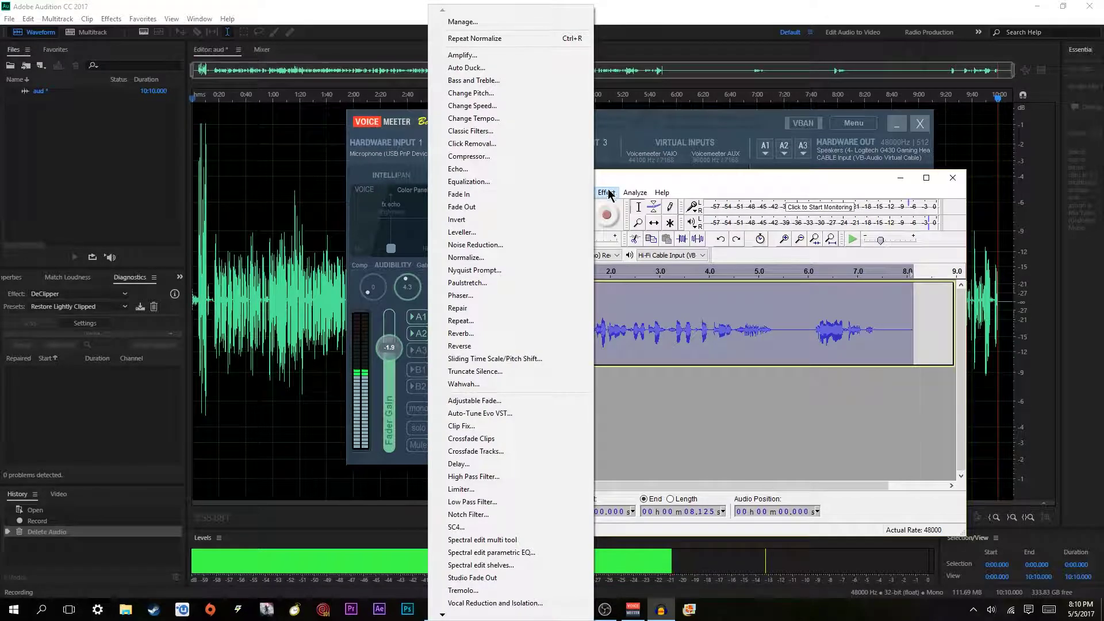
left_click(486, 259)
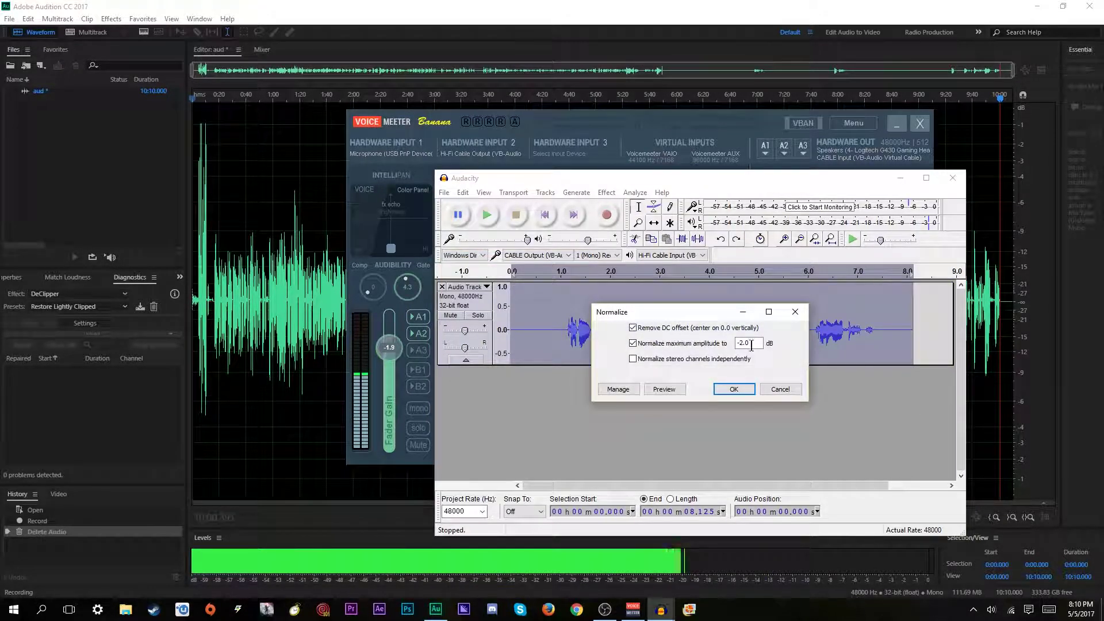
left_click(742, 342)
key("BackSpace")
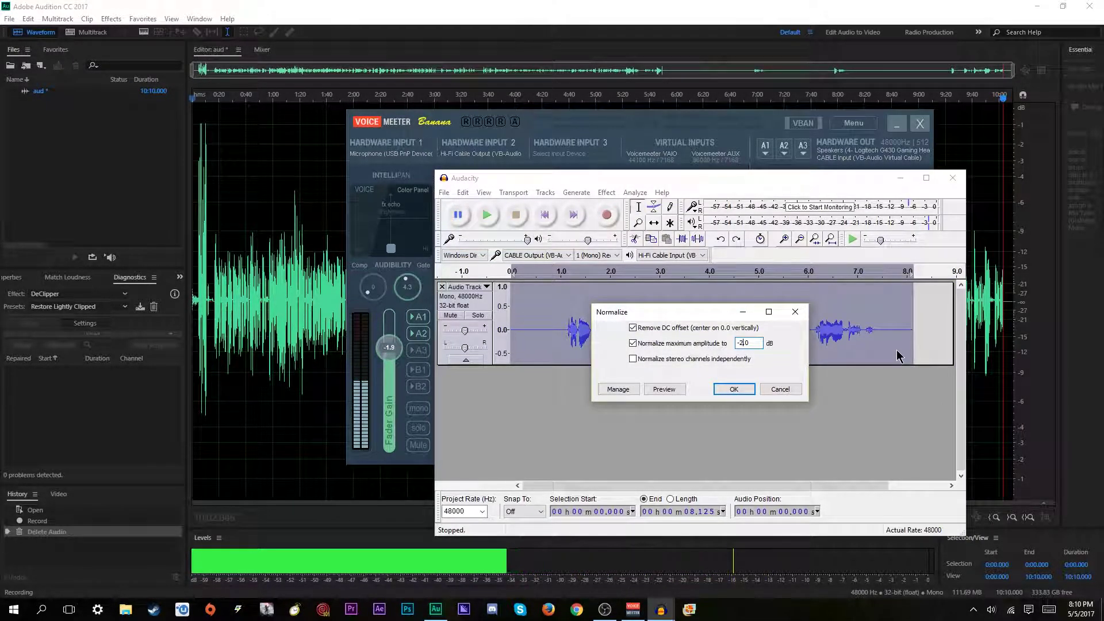
type("5")
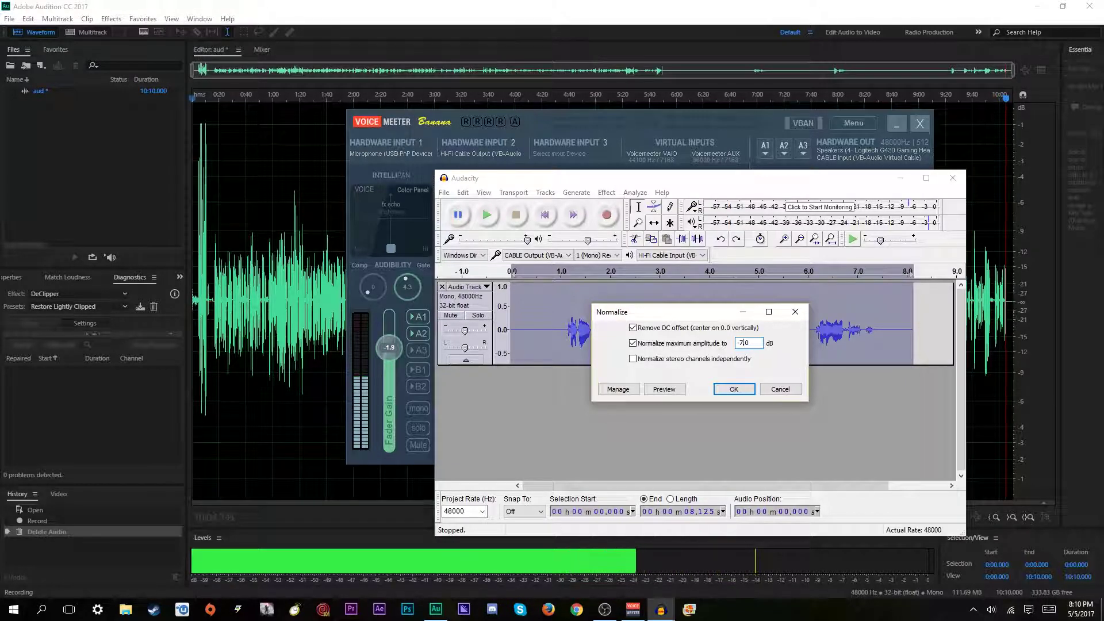
key("BackSpace")
type("4")
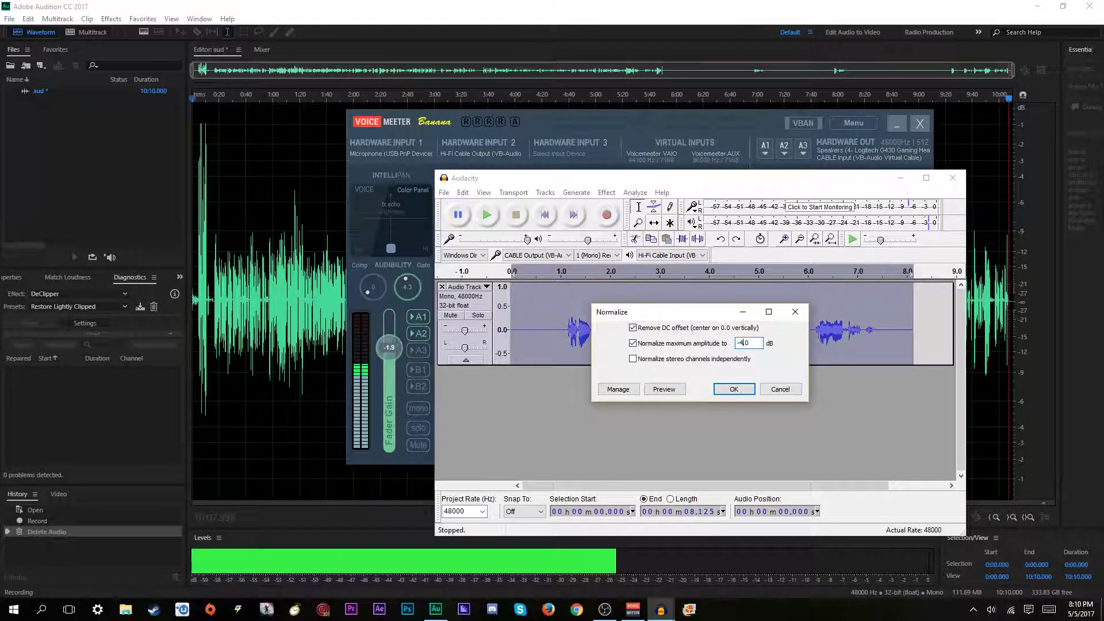
left_click(747, 390)
left_click(545, 272)
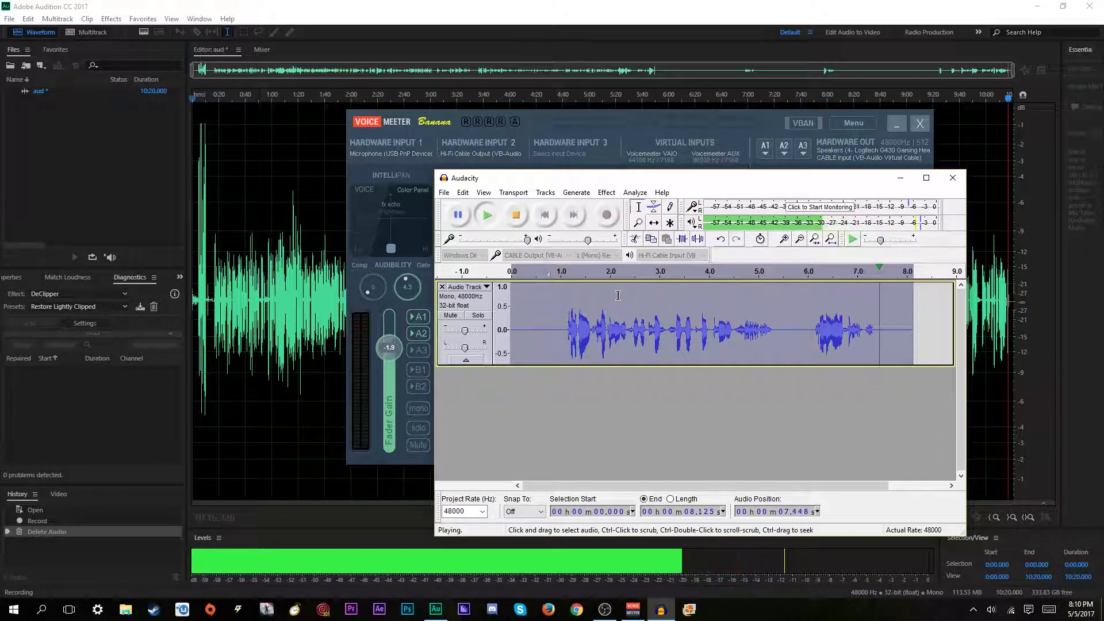
Step: Undo the applied effects back to the raw test recording and play it from about 1 second for comparison
left_click(464, 193)
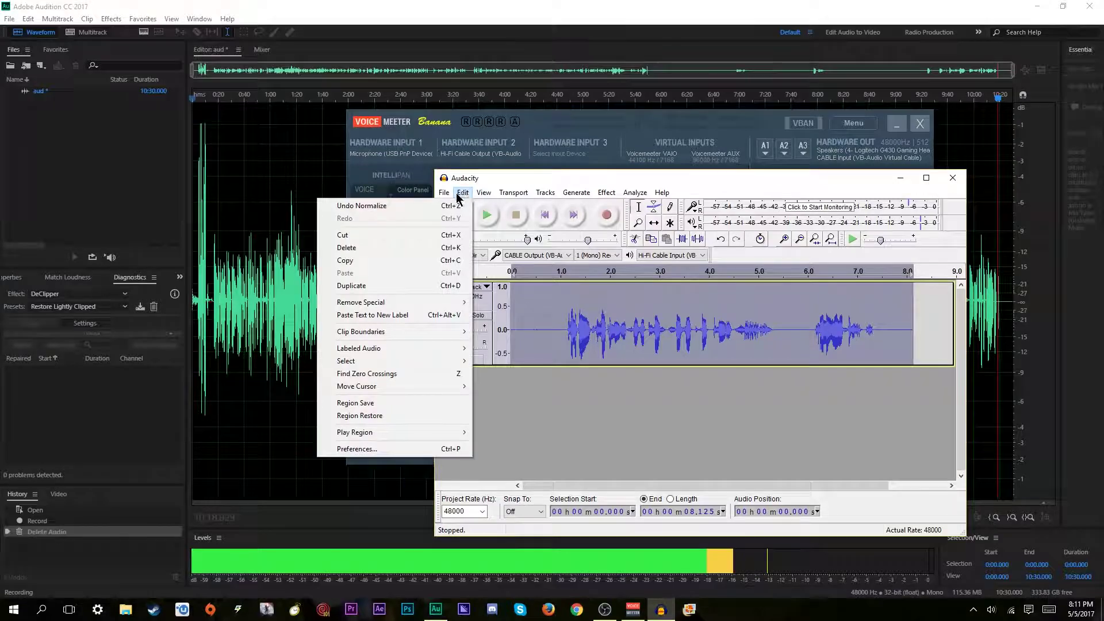
left_click(637, 368)
key("ctrl+z")
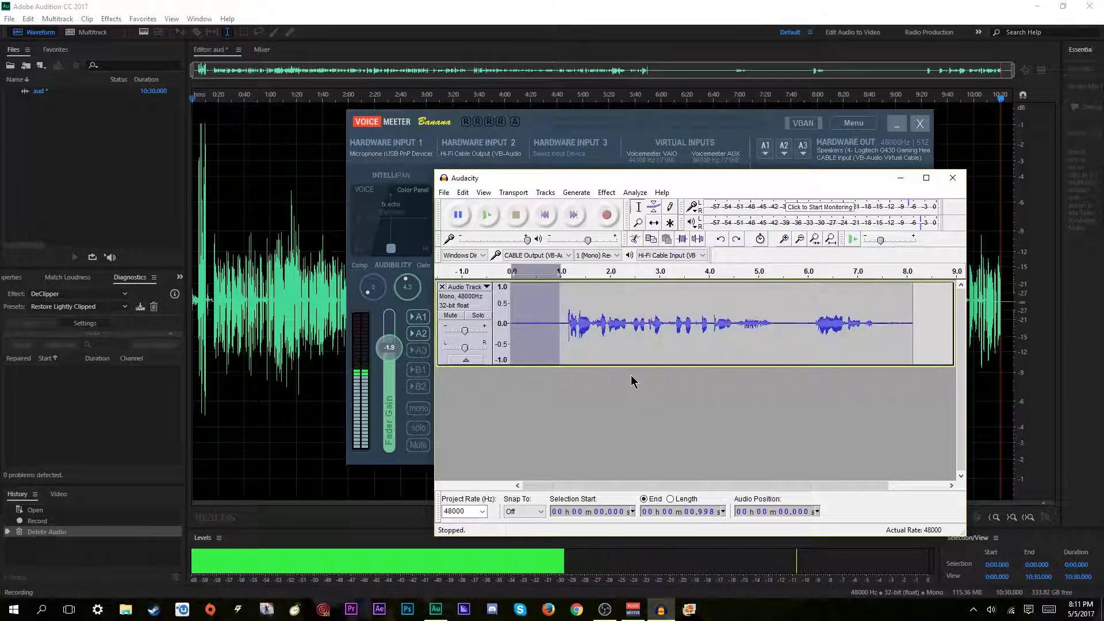
key("ctrl+z")
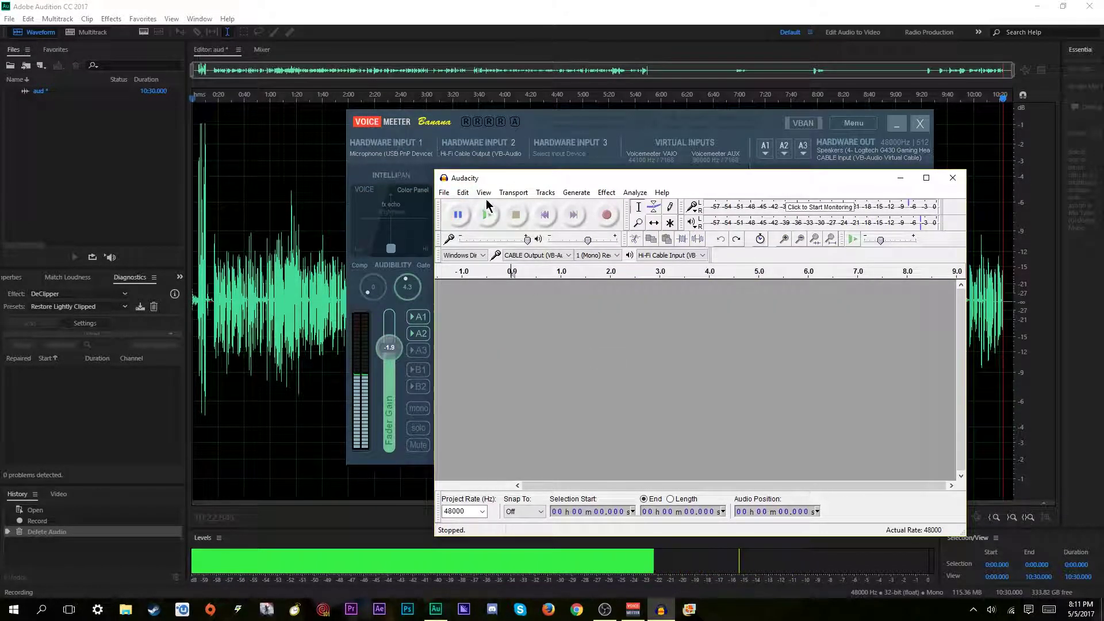
key("ctrl+y")
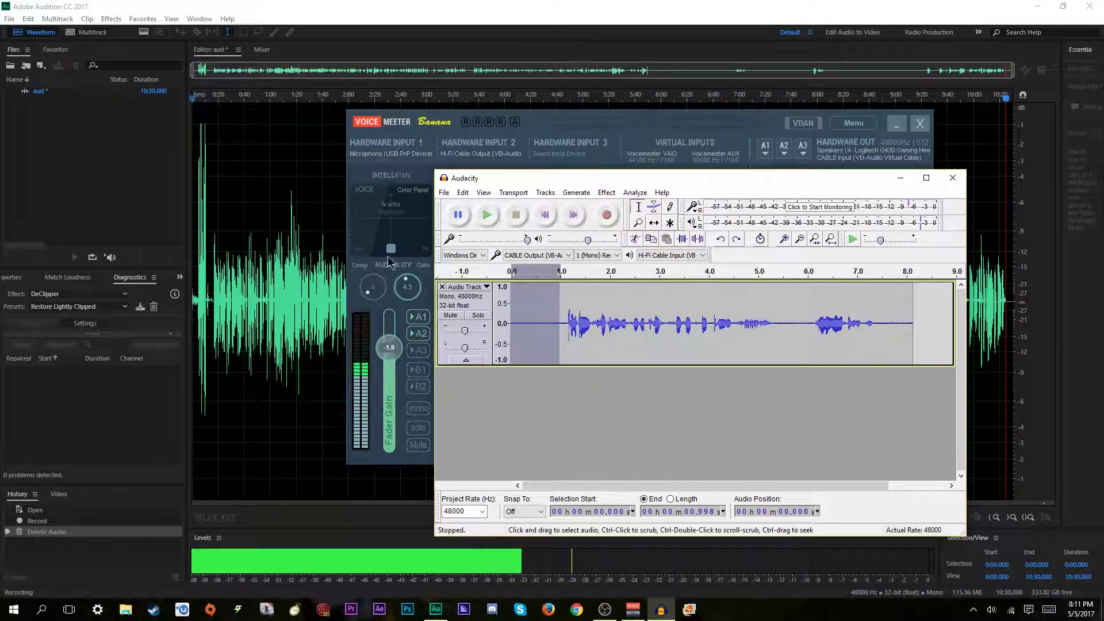
key("space")
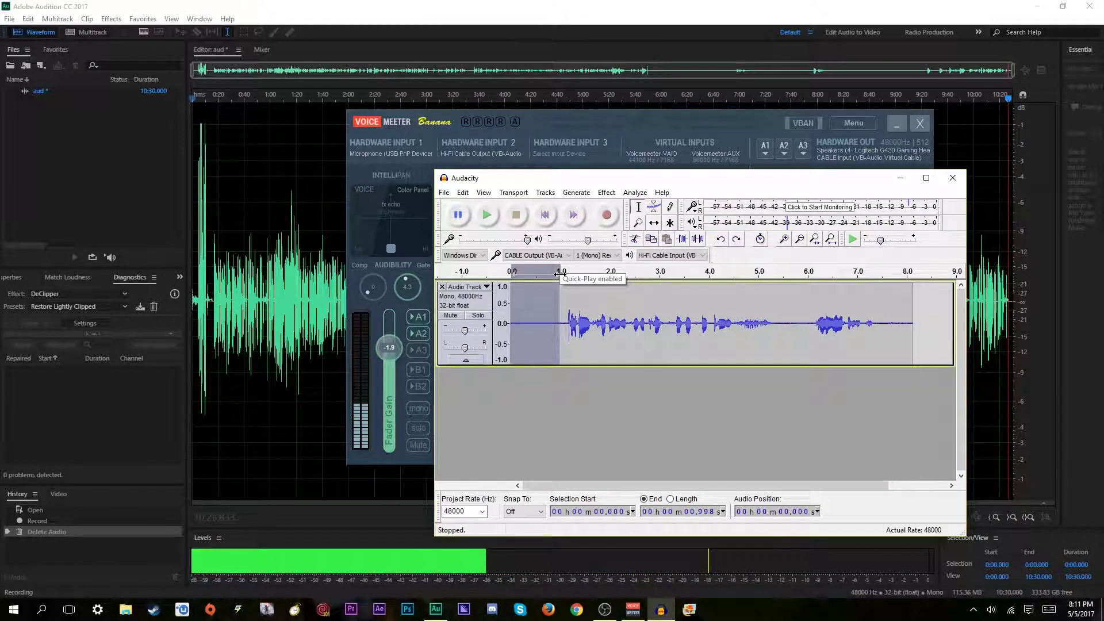
left_click(558, 276)
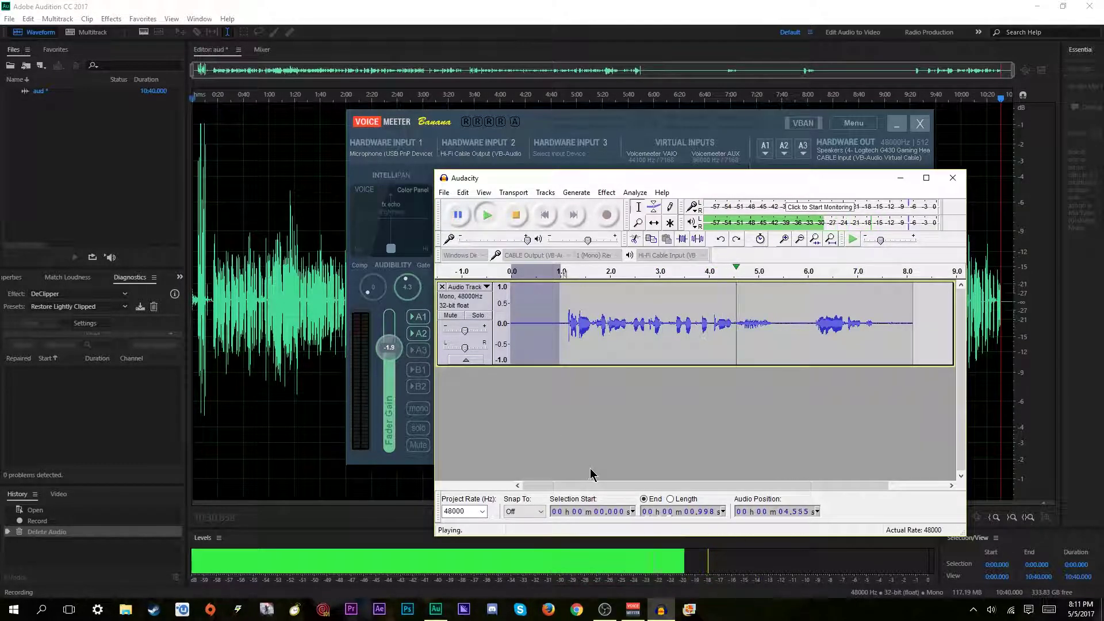
key("space")
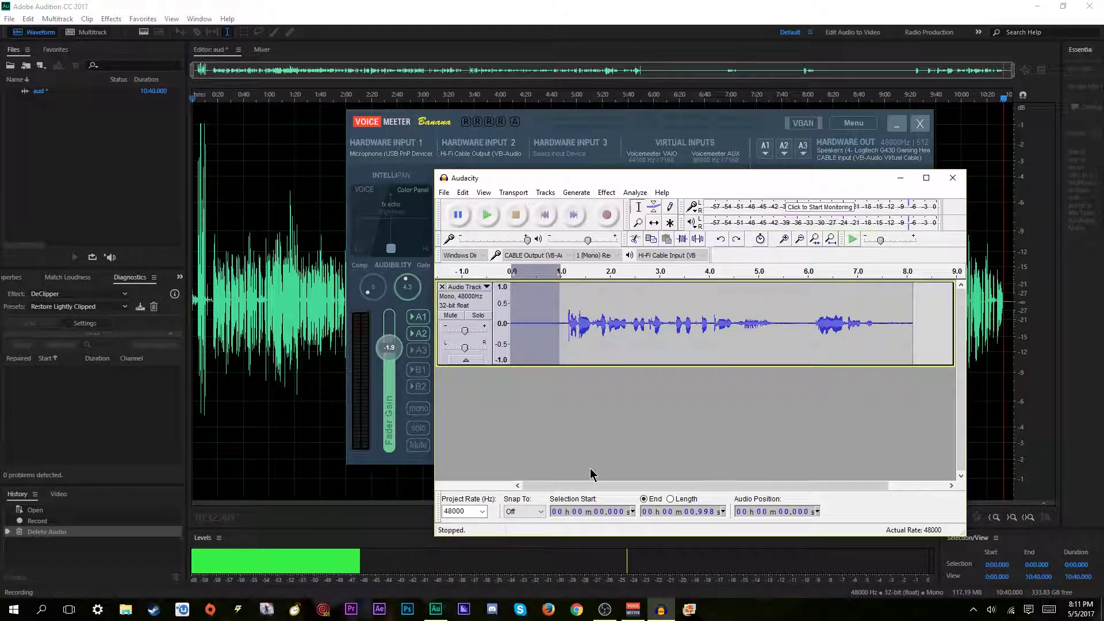
Step: Select the whole raw recording, repeat the last Normalize effect on it and play the result
key("ctrl+a")
key("ctrl+r")
key("space")
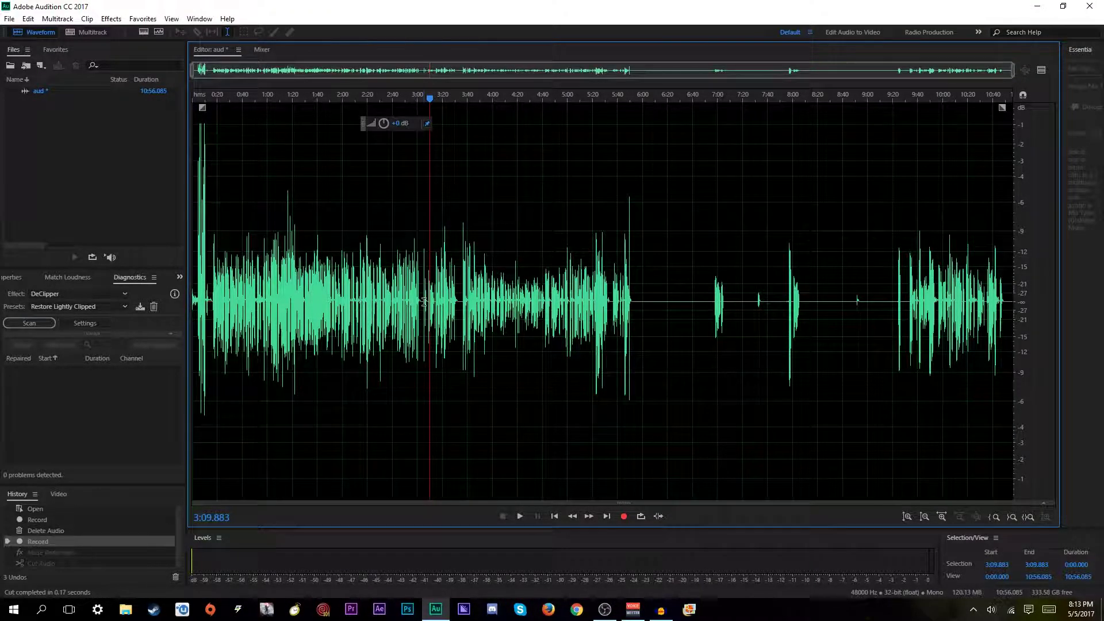
Step: In Adobe Audition, play the voice recording from about 1:45 and examine the waveform for a pause containing only background noise
scroll(542, 329, "up", 6)
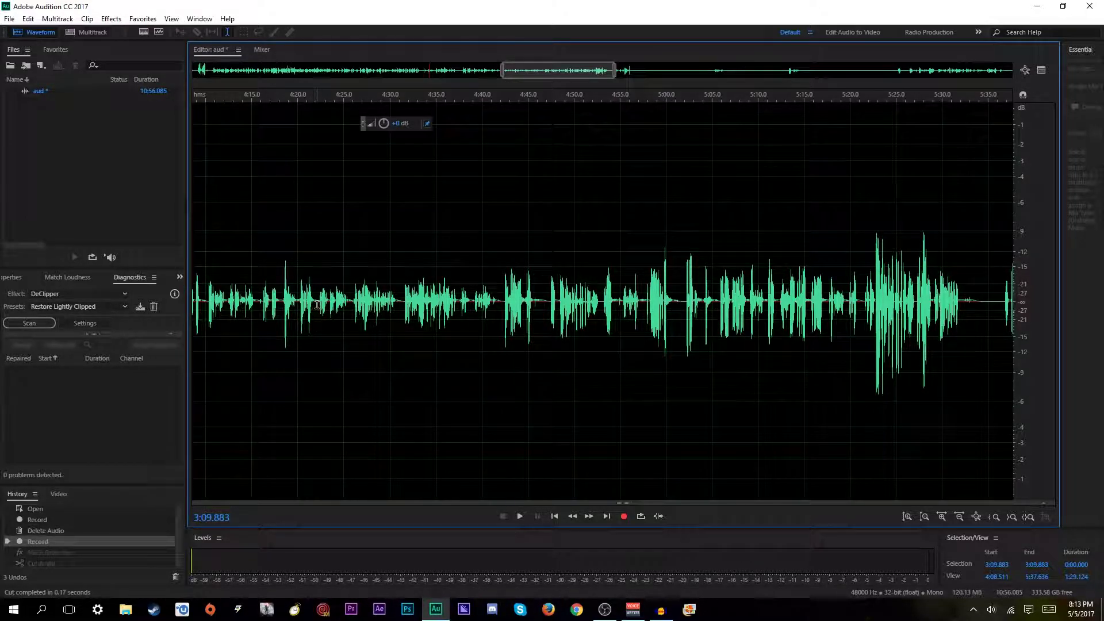
scroll(317, 305, "down", 6)
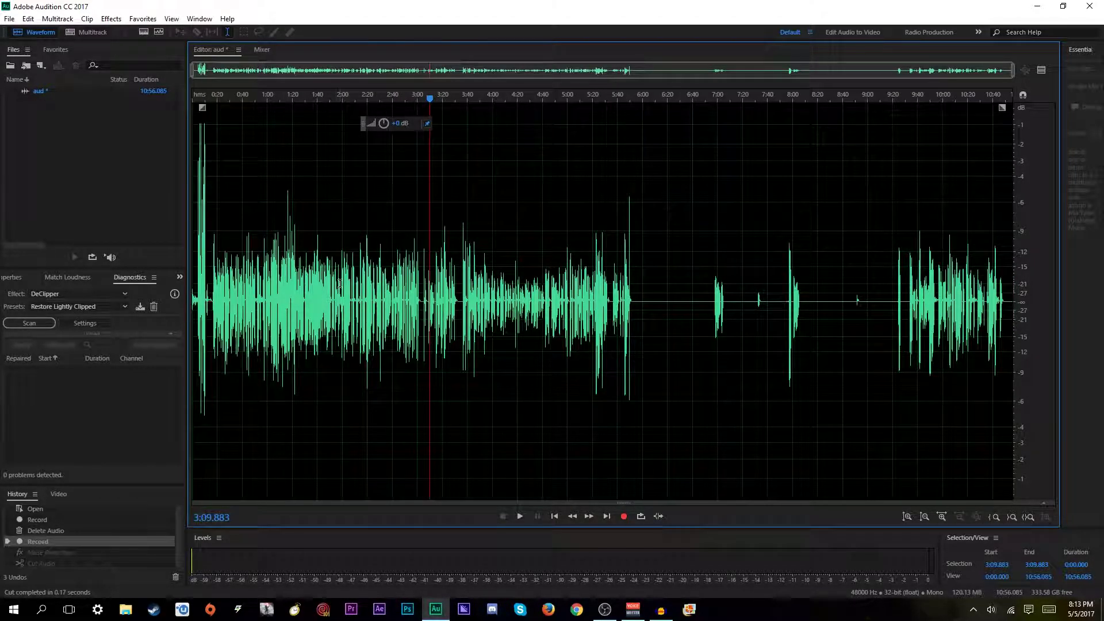
scroll(339, 283, "up", 8)
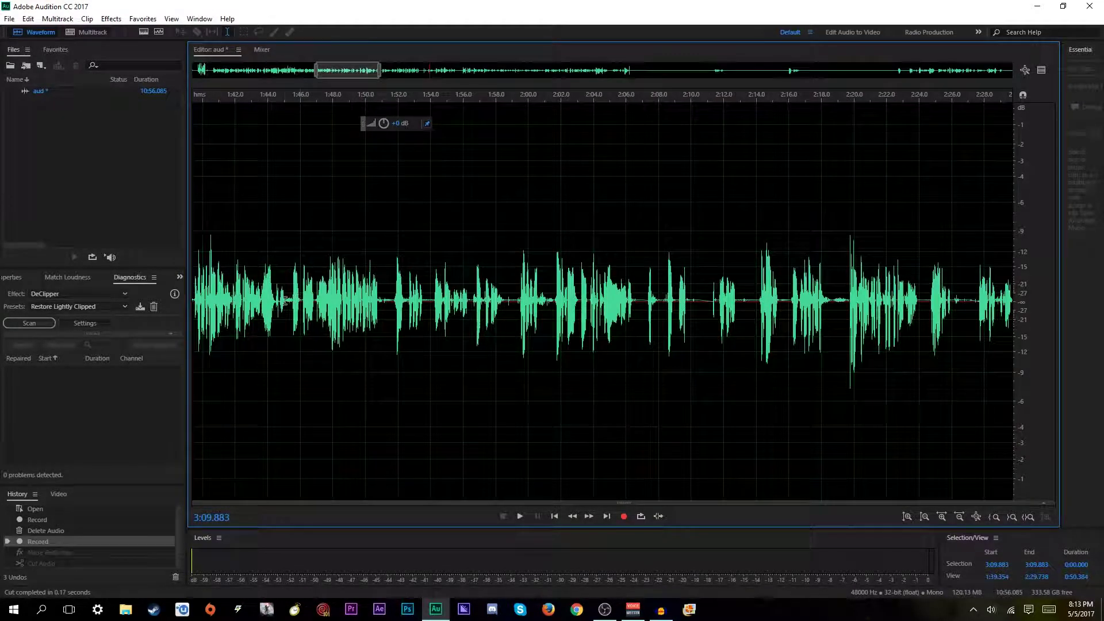
key("space")
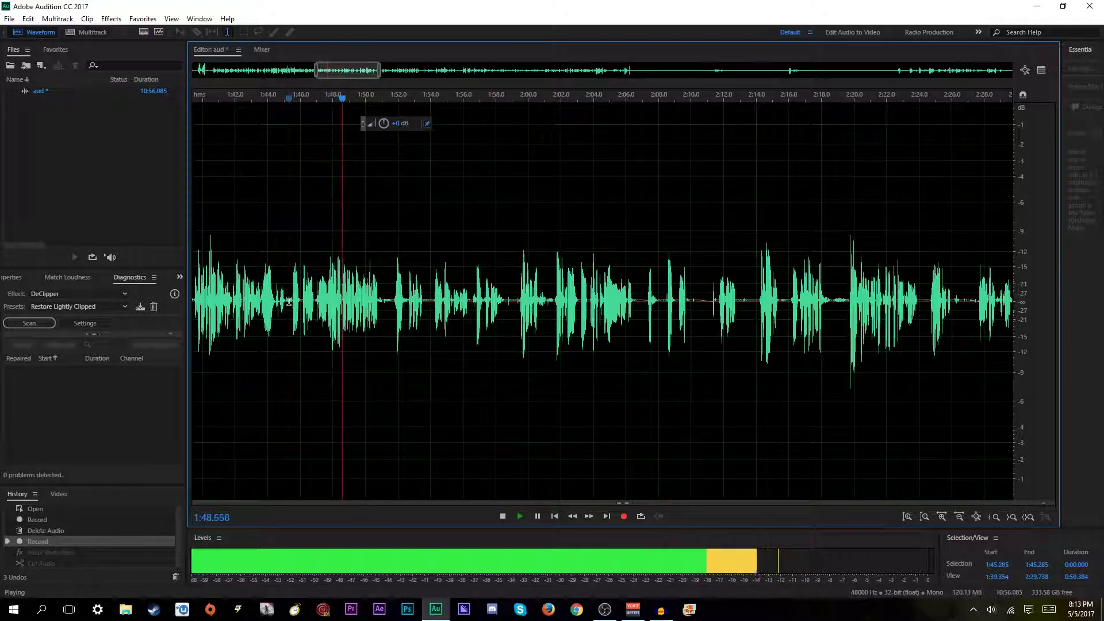
scroll(294, 300, "up", 2)
scroll(295, 301, "up", 1)
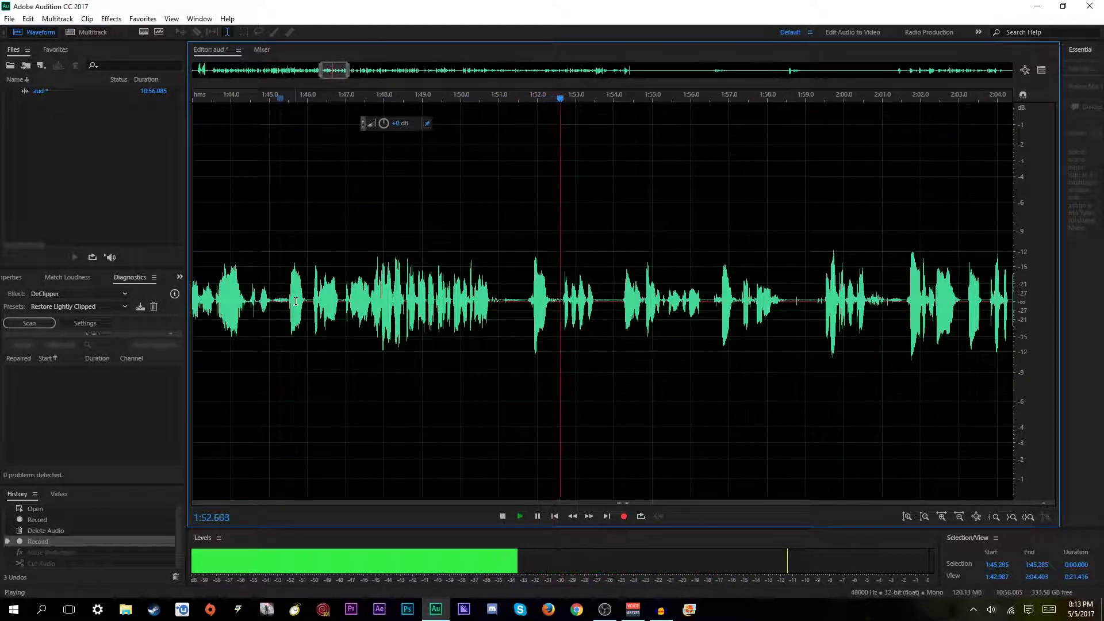
key("space")
Step: Select the quiet gap of about 0.75 seconds just before 1:52 and capture it as the noise print
left_click_drag(496, 304, 525, 306)
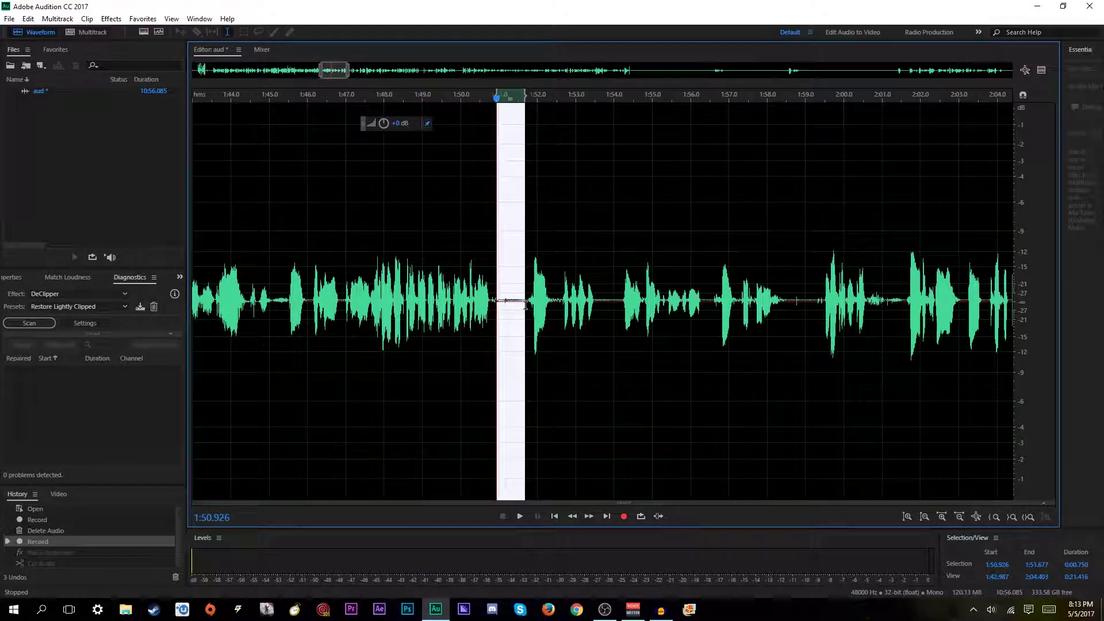
left_click(105, 20)
mouse_move(77, 222)
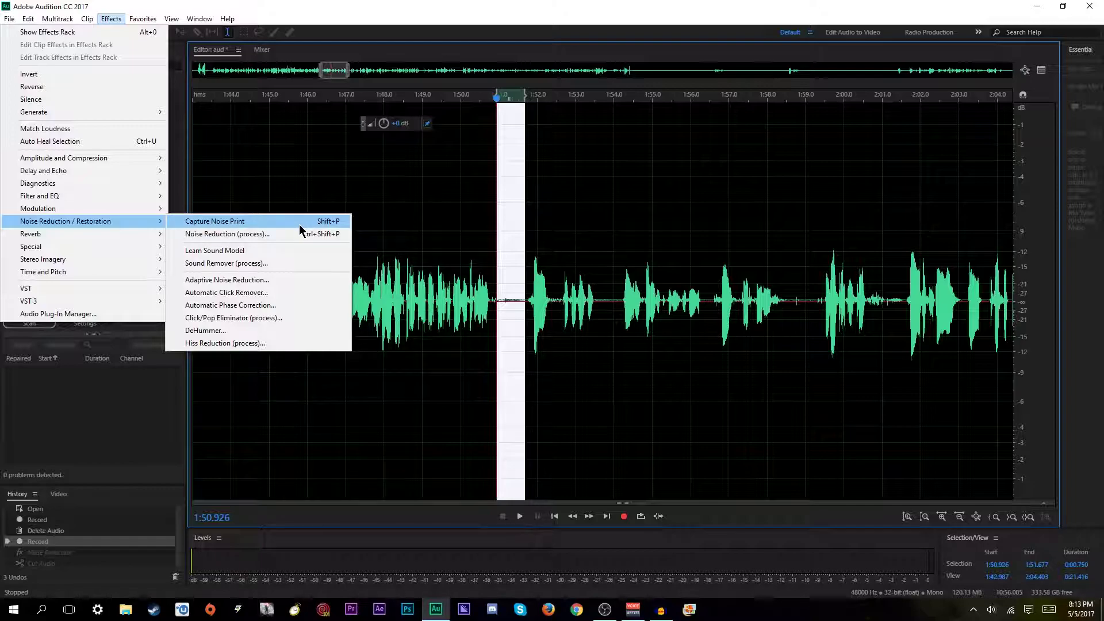
left_click(300, 224)
left_click(657, 327)
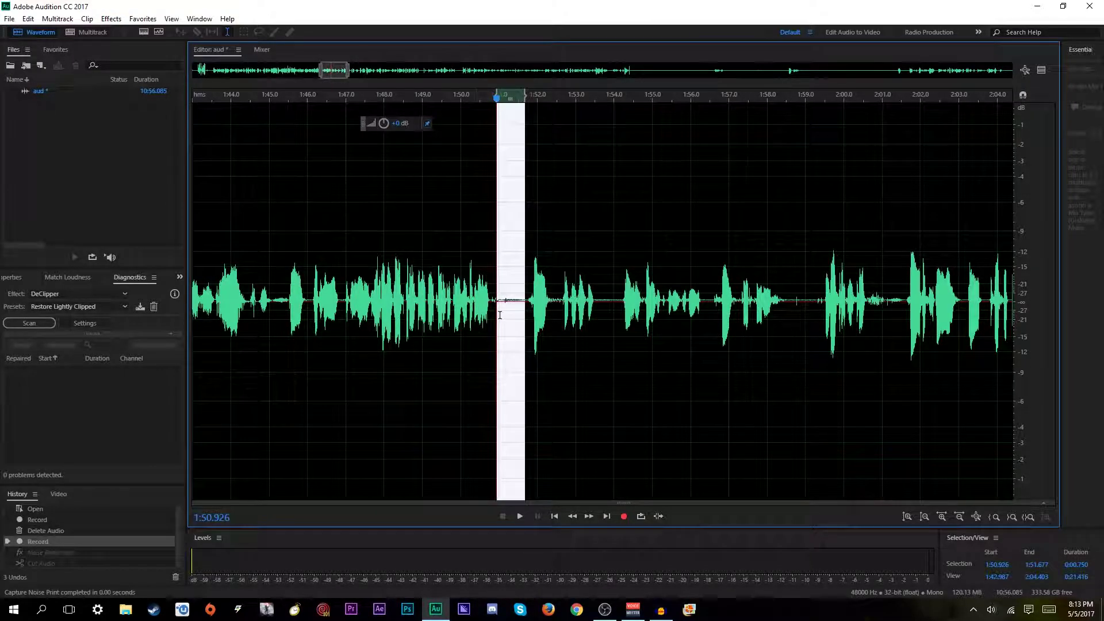
Step: Apply Noise Reduction to the entire recording with 81% reduction and reduce by 12.5 dB, and play the result from about 1:46
key("ctrl+a")
left_click(111, 19)
mouse_move(69, 223)
left_click(221, 234)
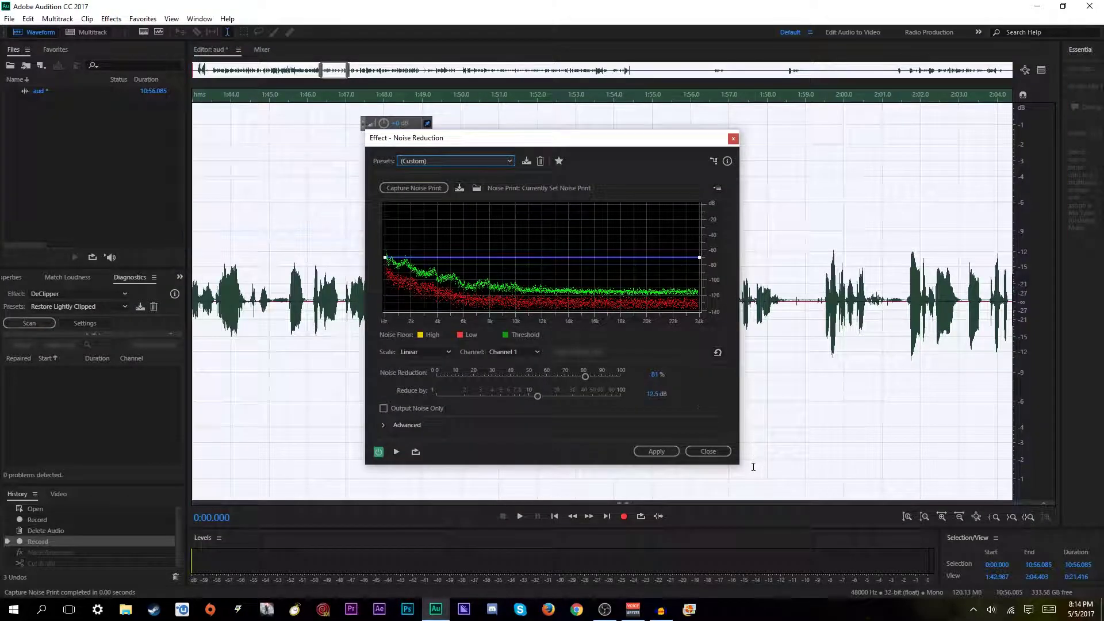
left_click(654, 452)
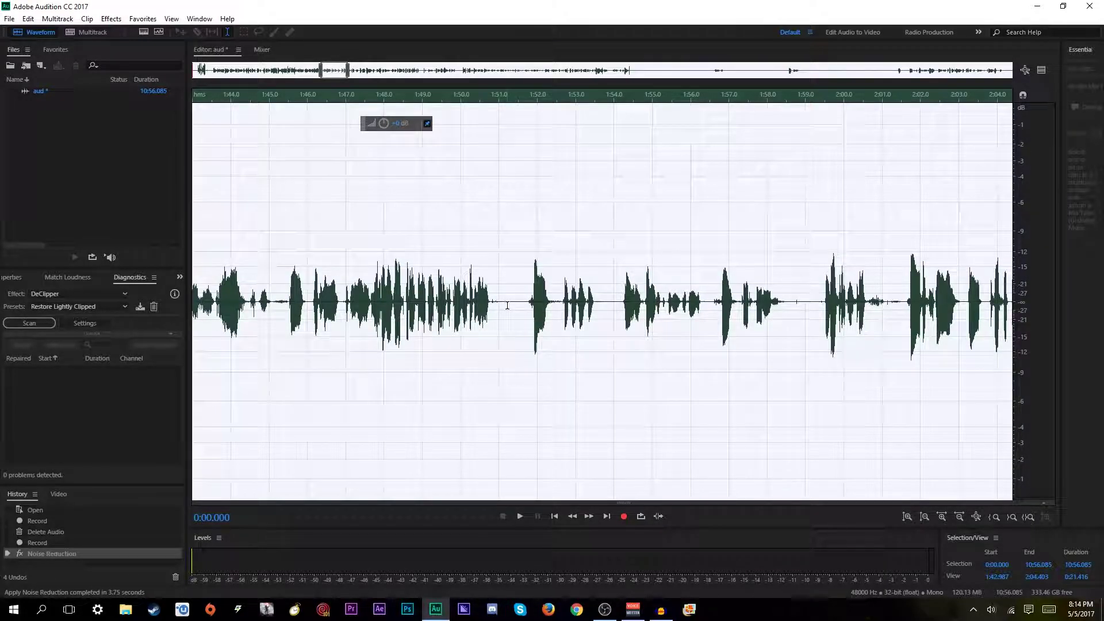
left_click(311, 302)
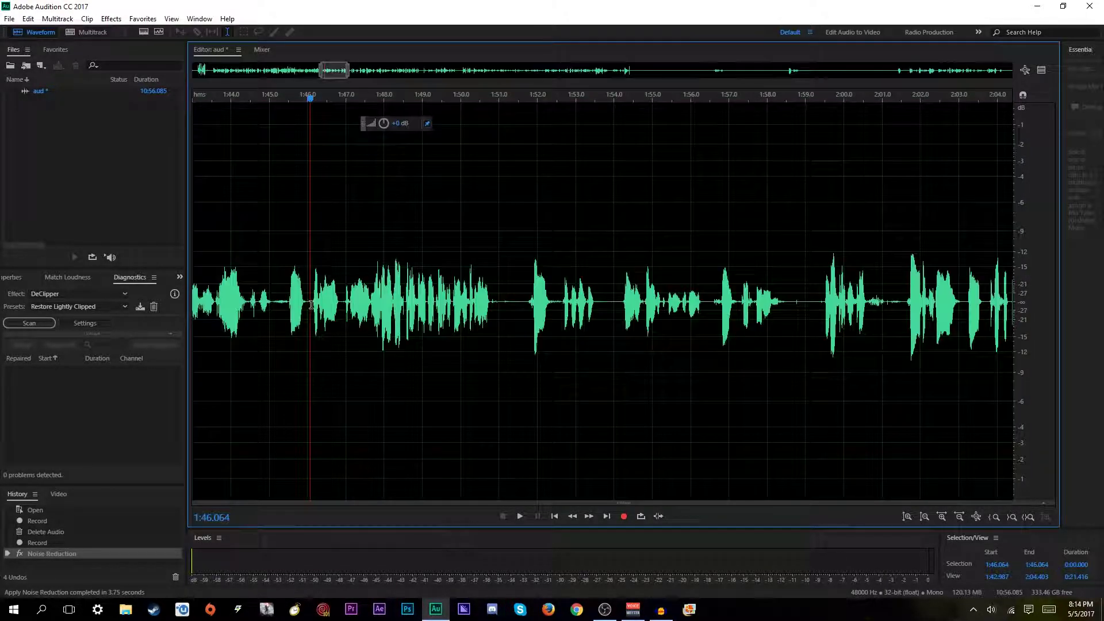
key("space")
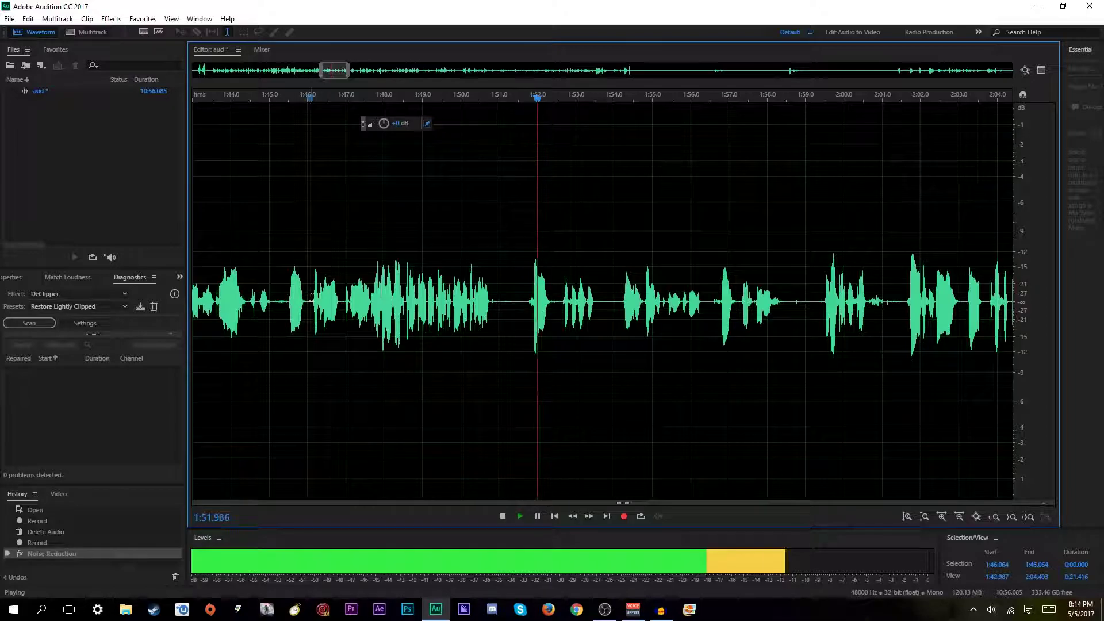
Step: Select the visible waveform from about 1:43 to 2:04 and load the youtube preset in the Parametric Equalizer
key("space")
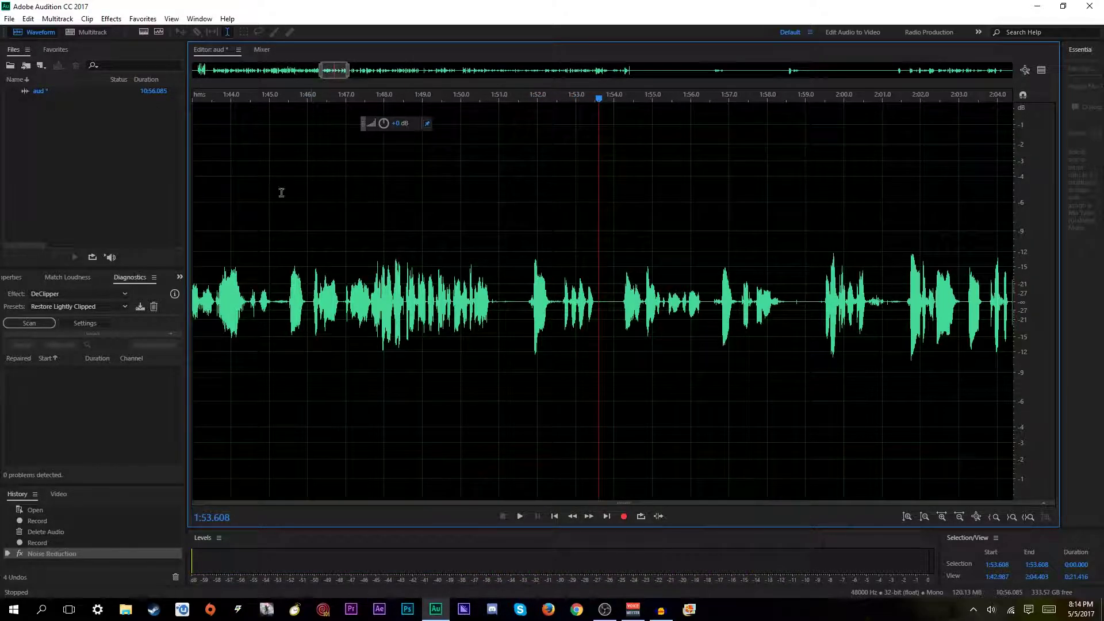
left_click_drag(341, 308, 596, 313)
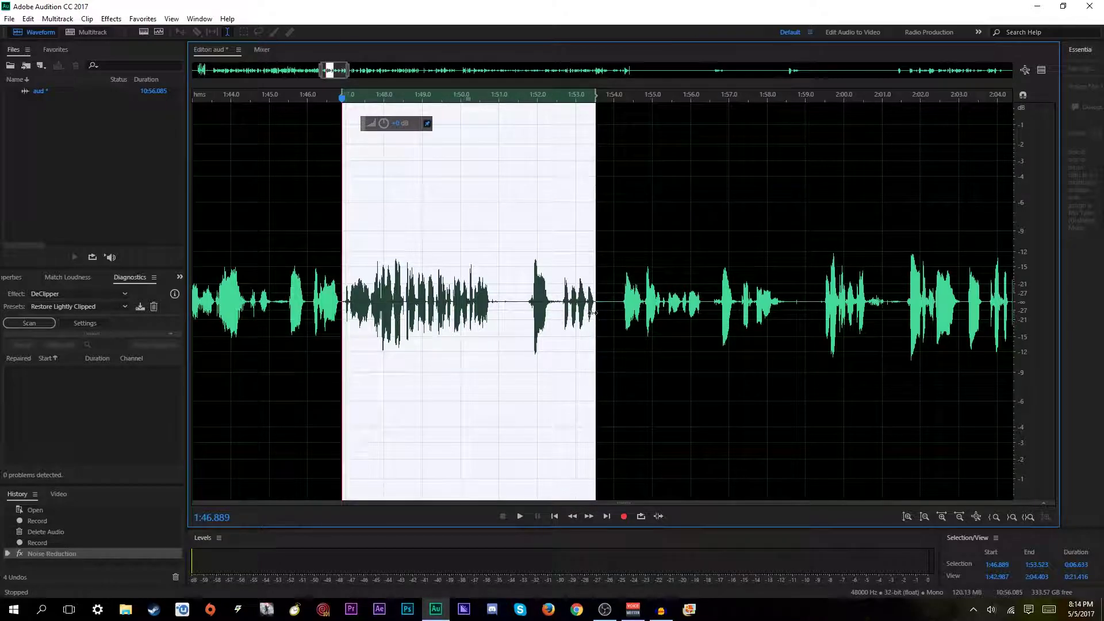
left_click(438, 319)
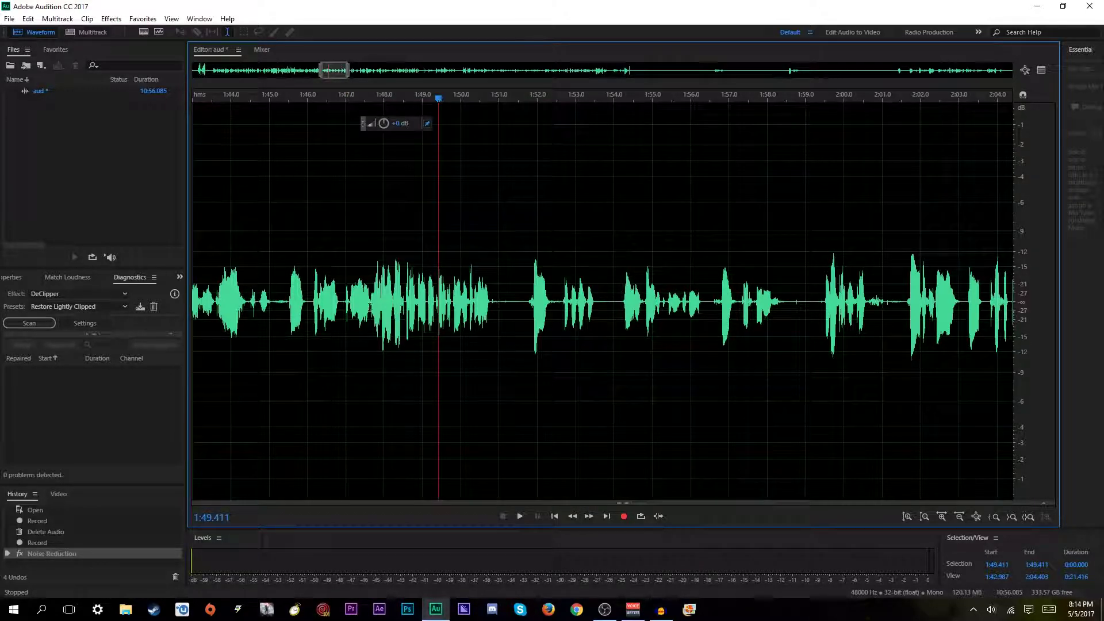
double_click(336, 307)
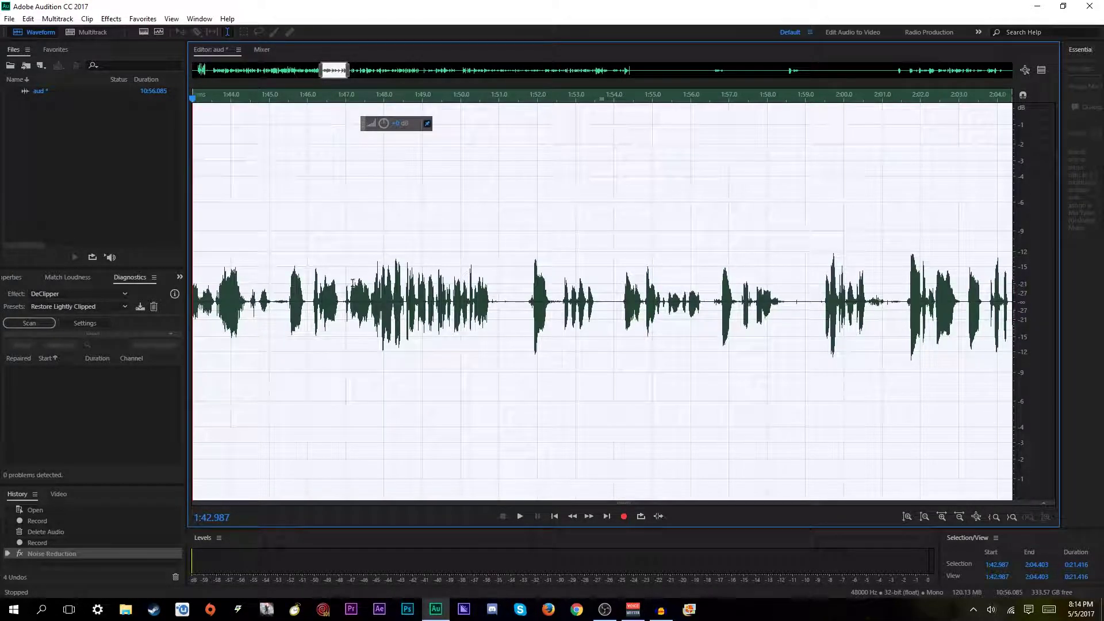
left_click(118, 19)
mouse_move(81, 200)
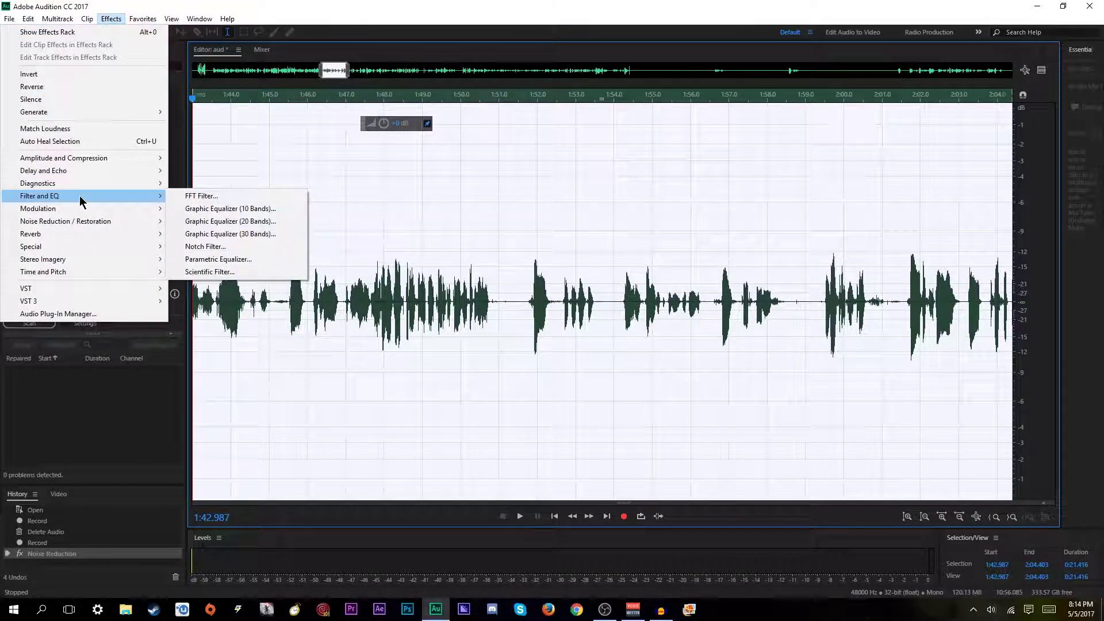
left_click(251, 262)
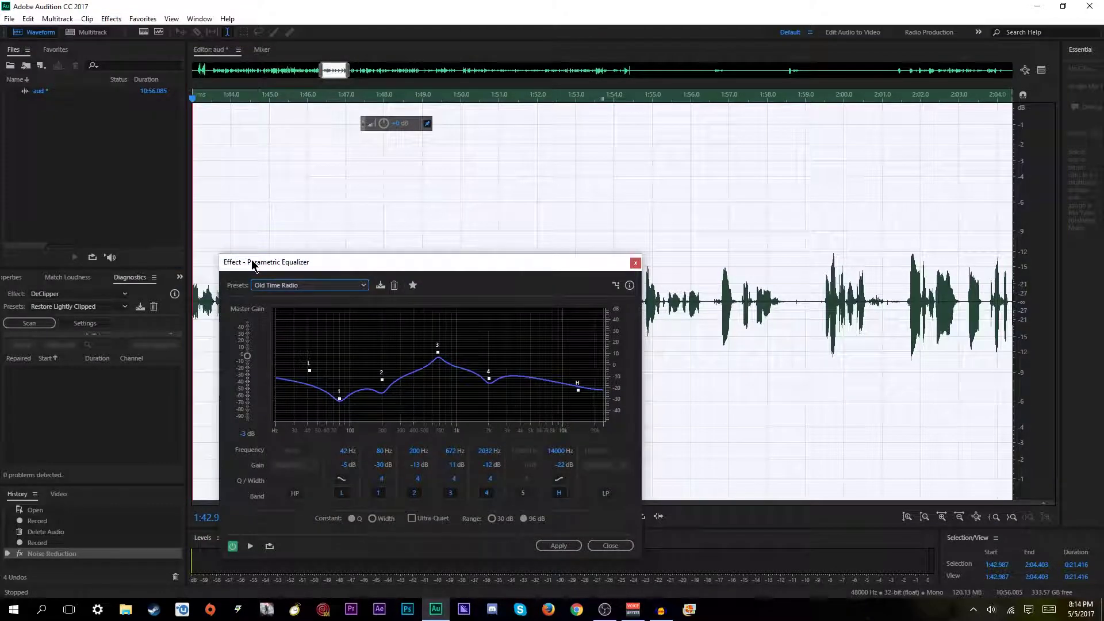
left_click(283, 285)
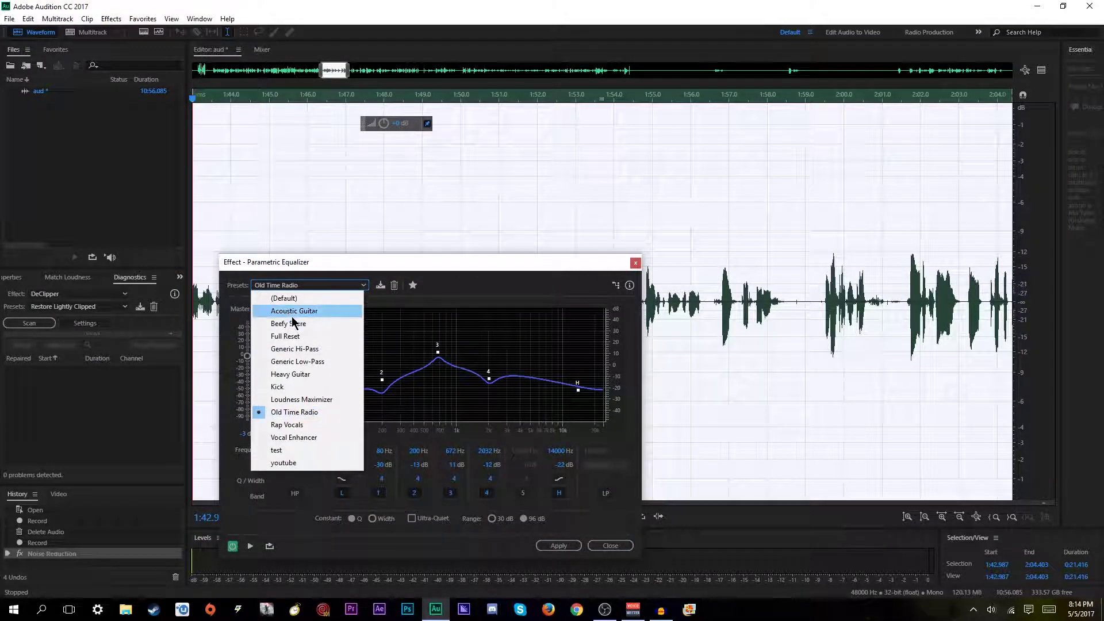
left_click(284, 463)
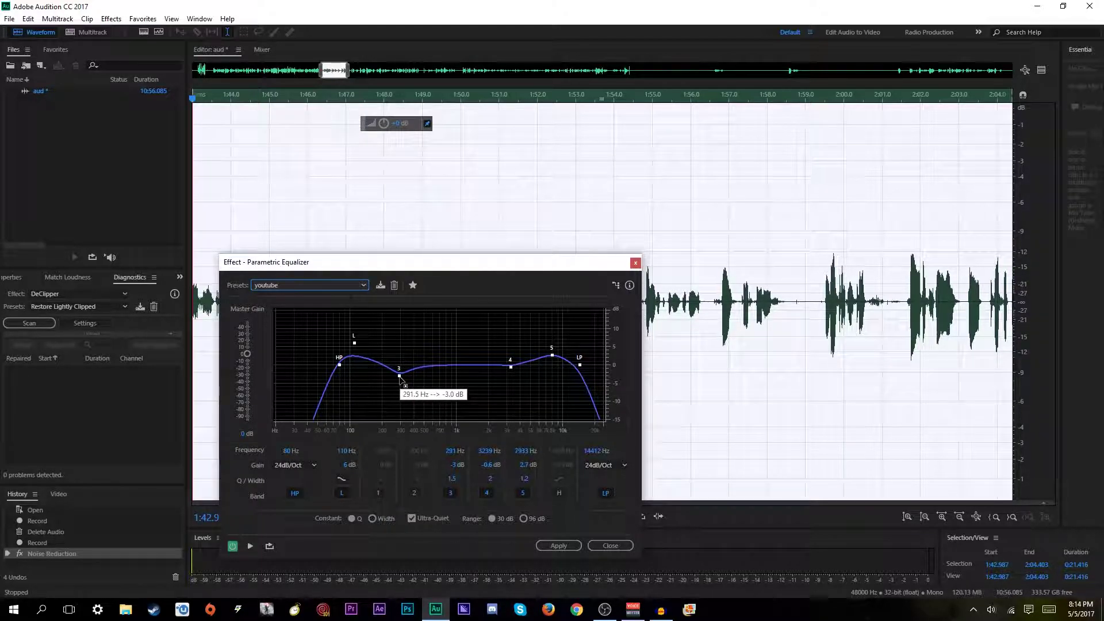
Step: Set equalizer band 3 to about 309 Hz with Q 7.8 and band 5 to about 3.2 dB at 7548 Hz, and apply it
left_click_drag(400, 378, 401, 380)
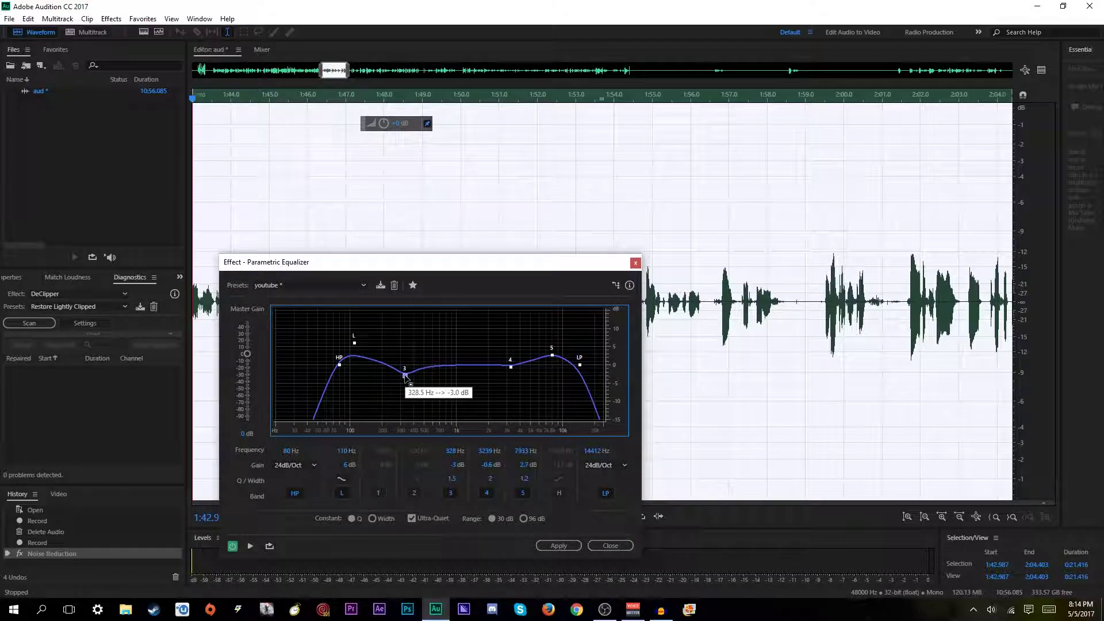
left_click_drag(552, 355, 551, 353)
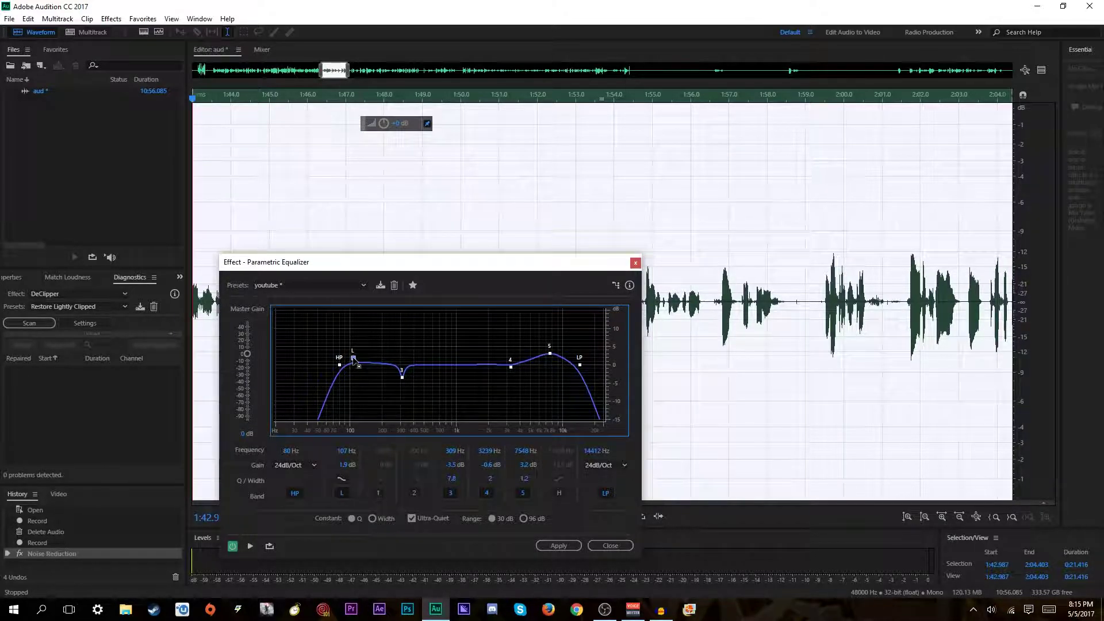
left_click(550, 548)
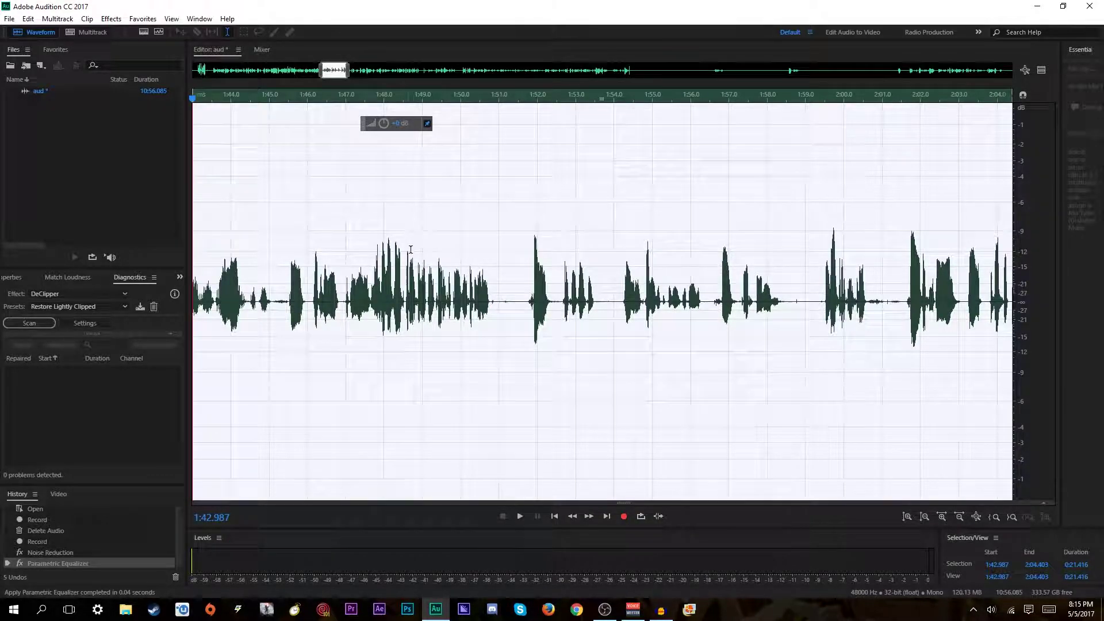
Step: Play the equalized recording from about 1:46 and undo the Parametric Equalizer effect
left_click(308, 295)
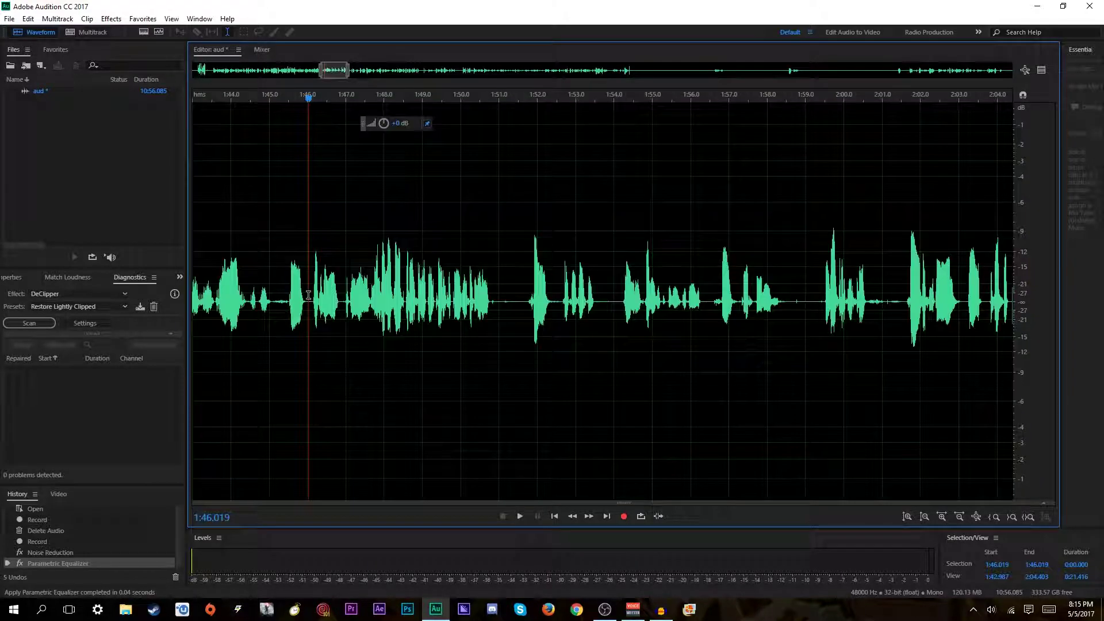
key("space")
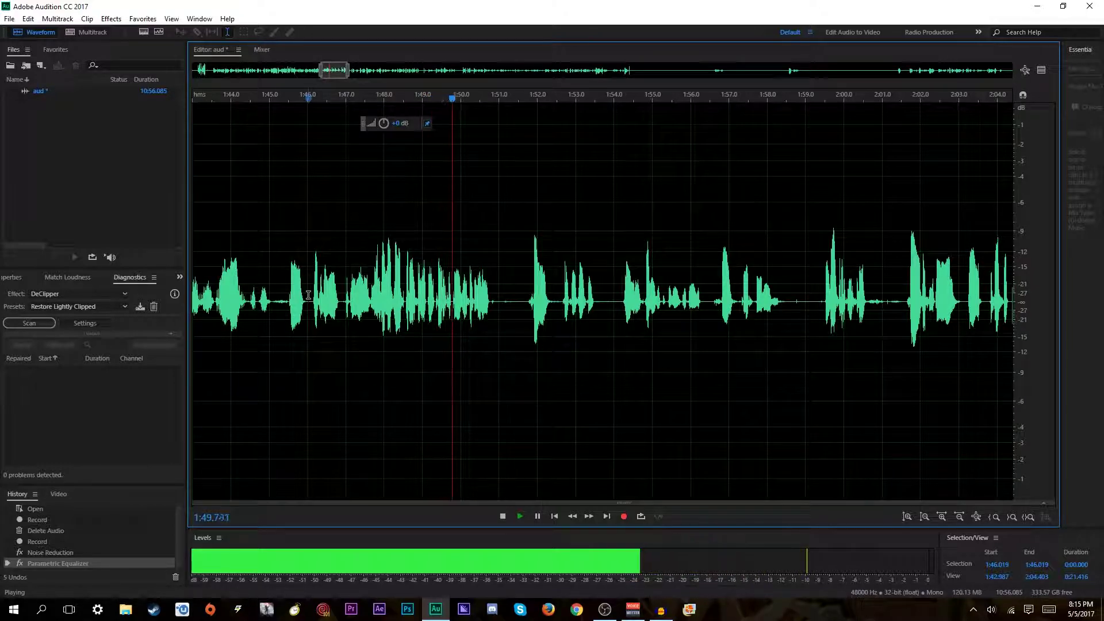
key("space")
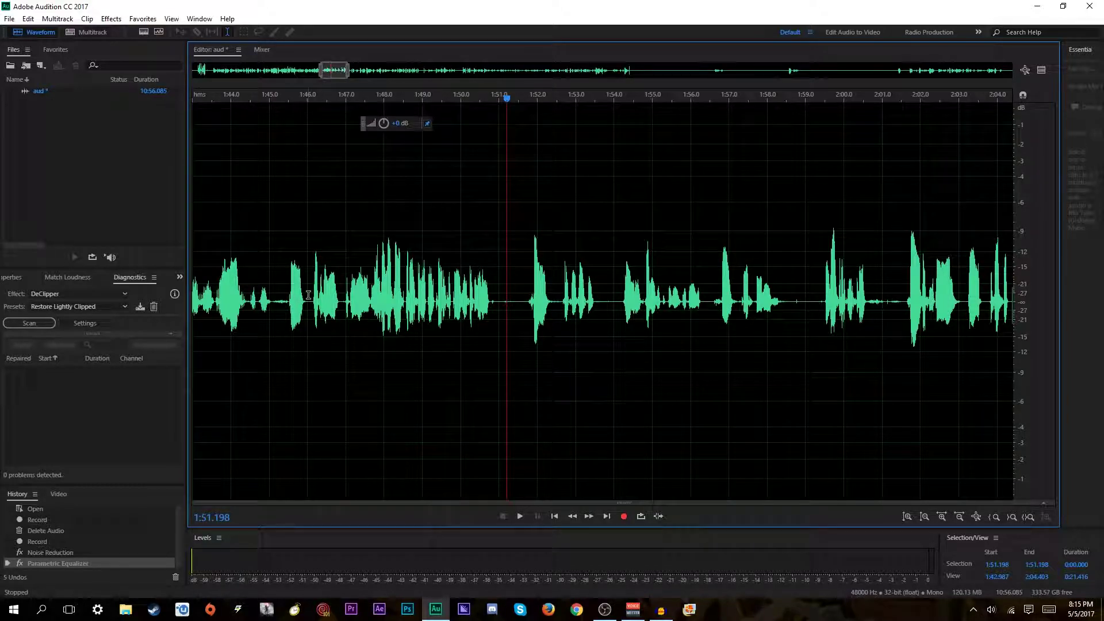
key("ctrl+z")
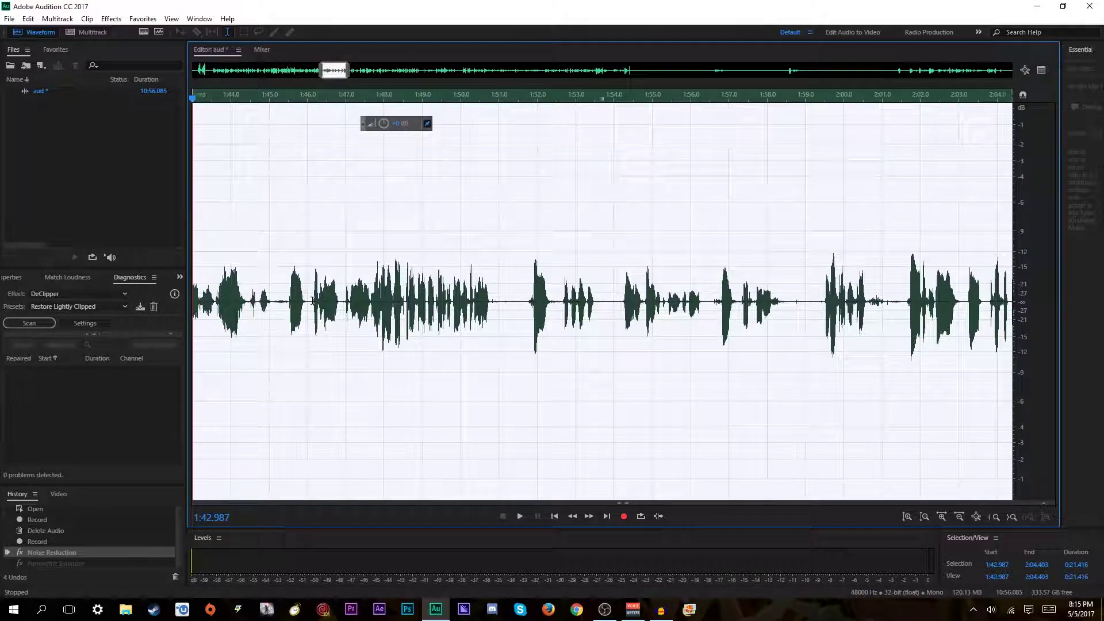
Step: Try the custom Dynamics Processing curve on the passage from about 1:46 to 1:59, play it and undo the effect
left_click(308, 294)
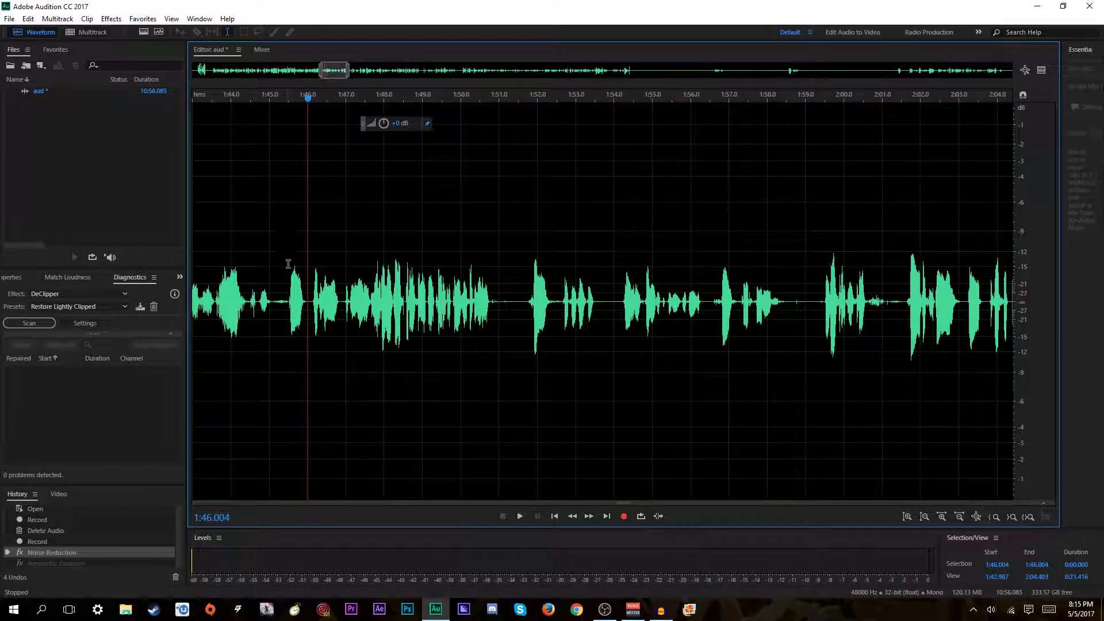
left_click_drag(311, 306, 816, 328)
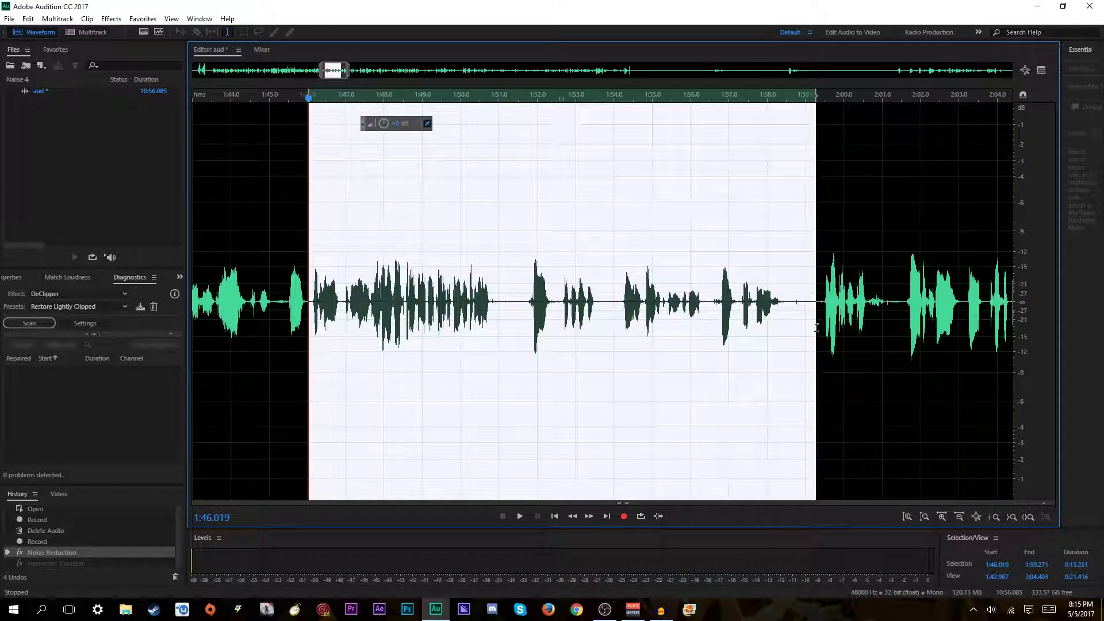
left_click(111, 18)
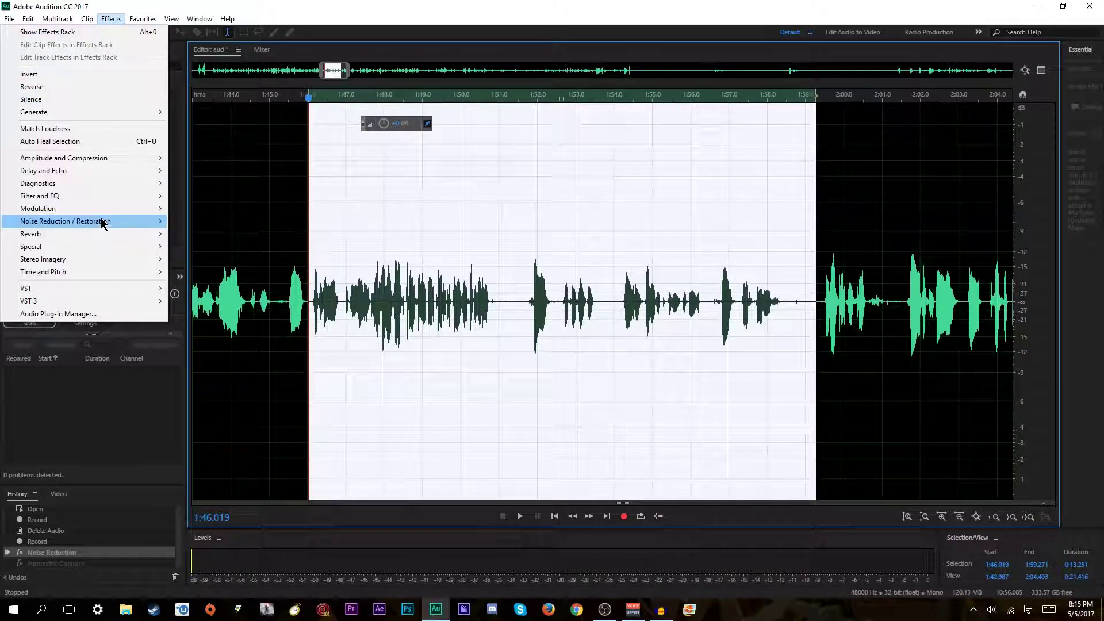
mouse_move(102, 223)
mouse_move(107, 161)
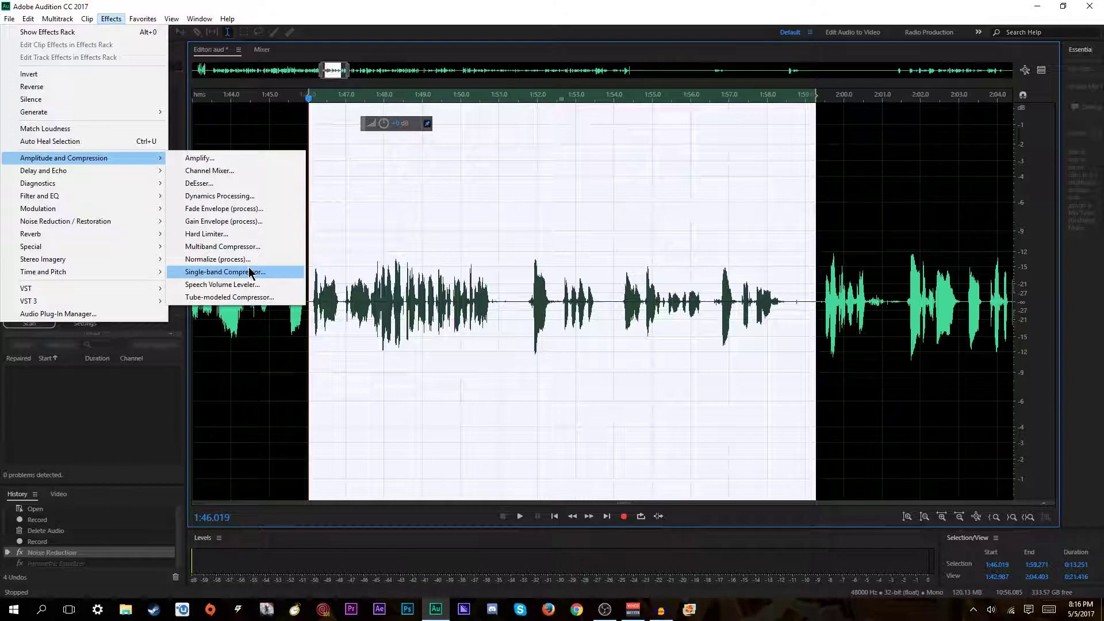
left_click(229, 196)
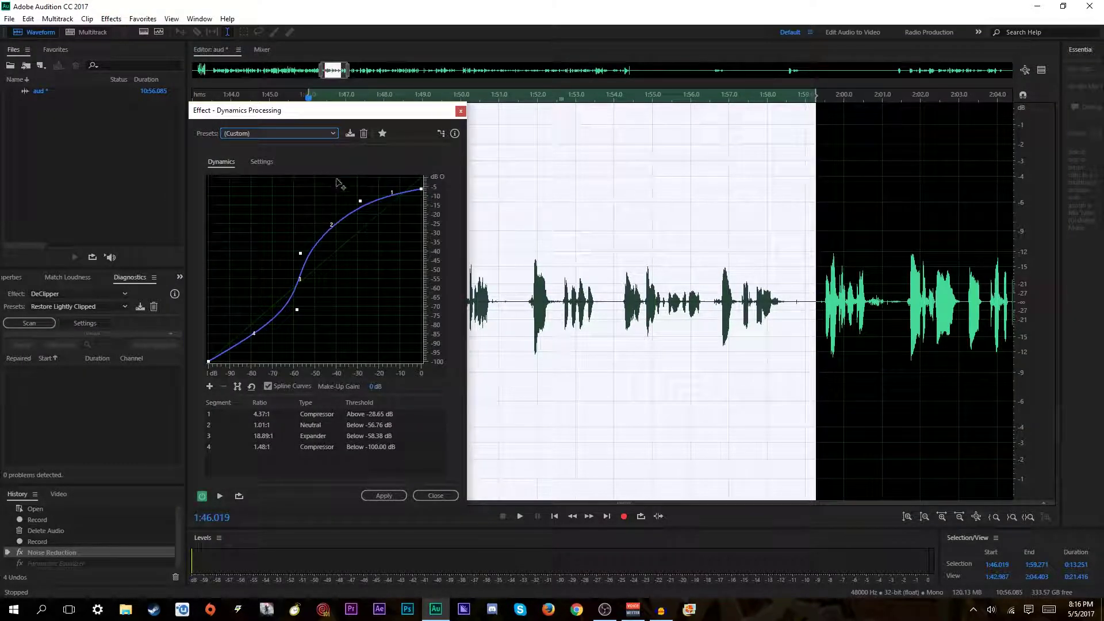
left_click(384, 496)
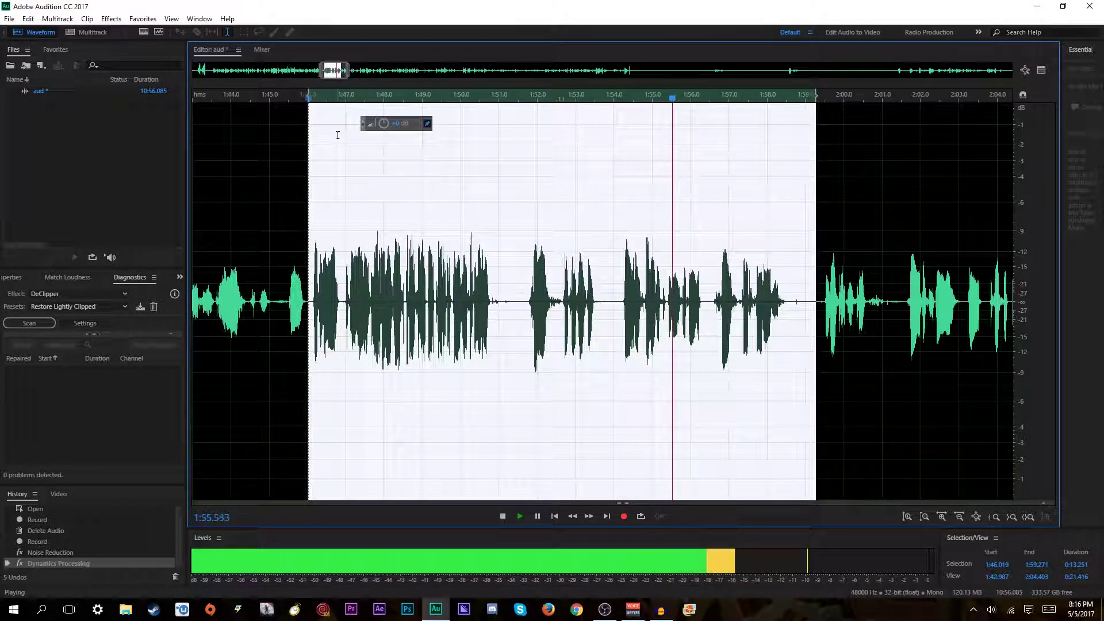
key("space")
key("ctrl+z")
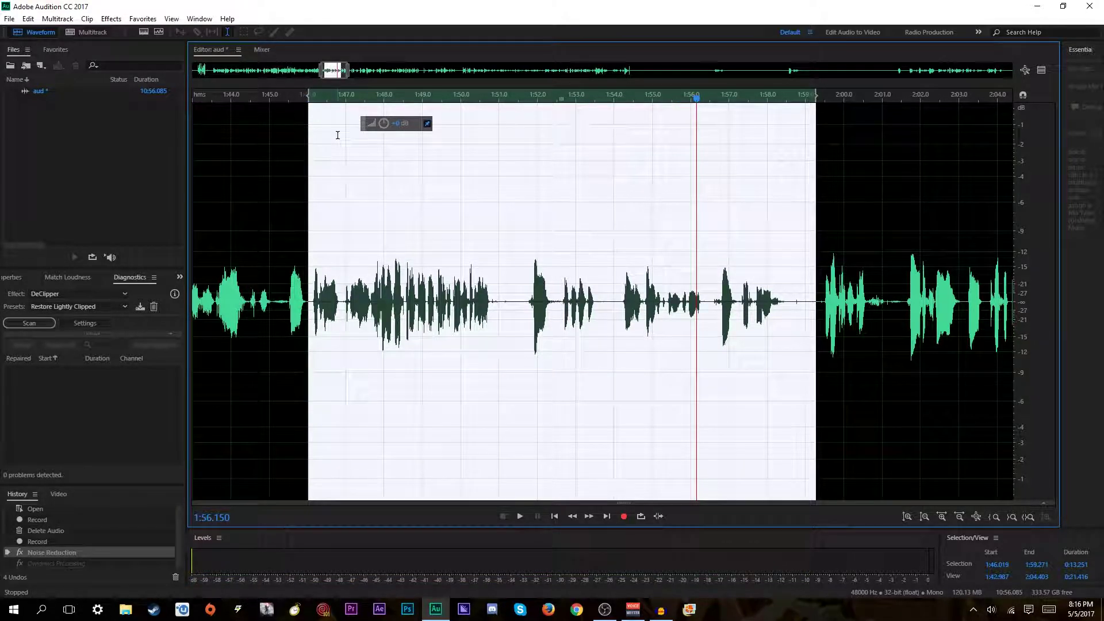
Step: Apply the Mastering effect with the youtyube preset to the selected passage and play the result from about 1:46
left_click(109, 21)
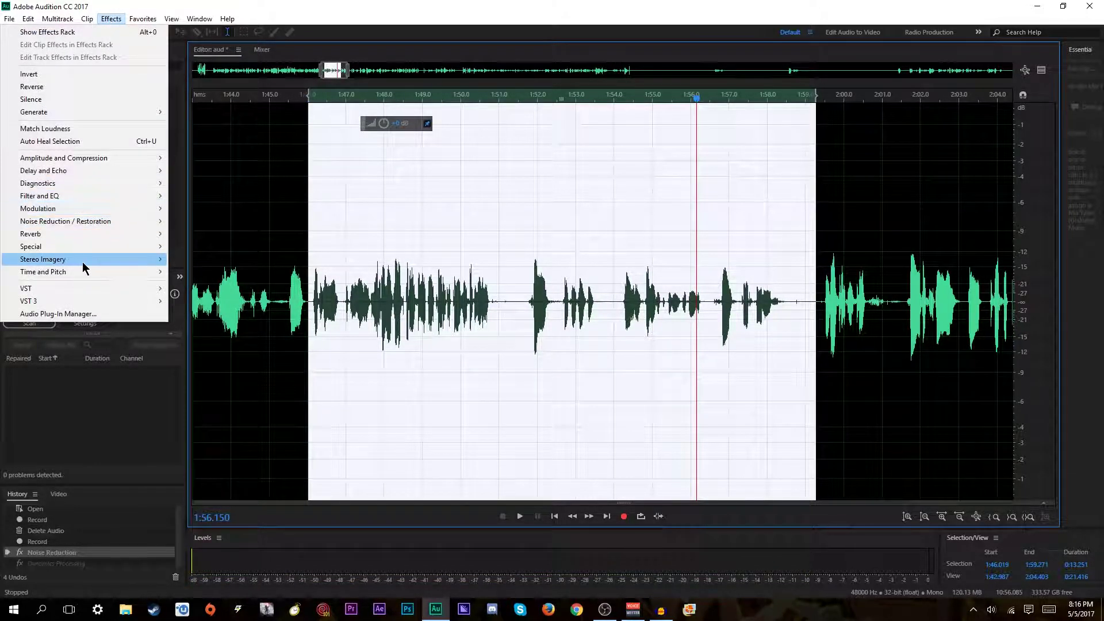
mouse_move(74, 253)
left_click(199, 285)
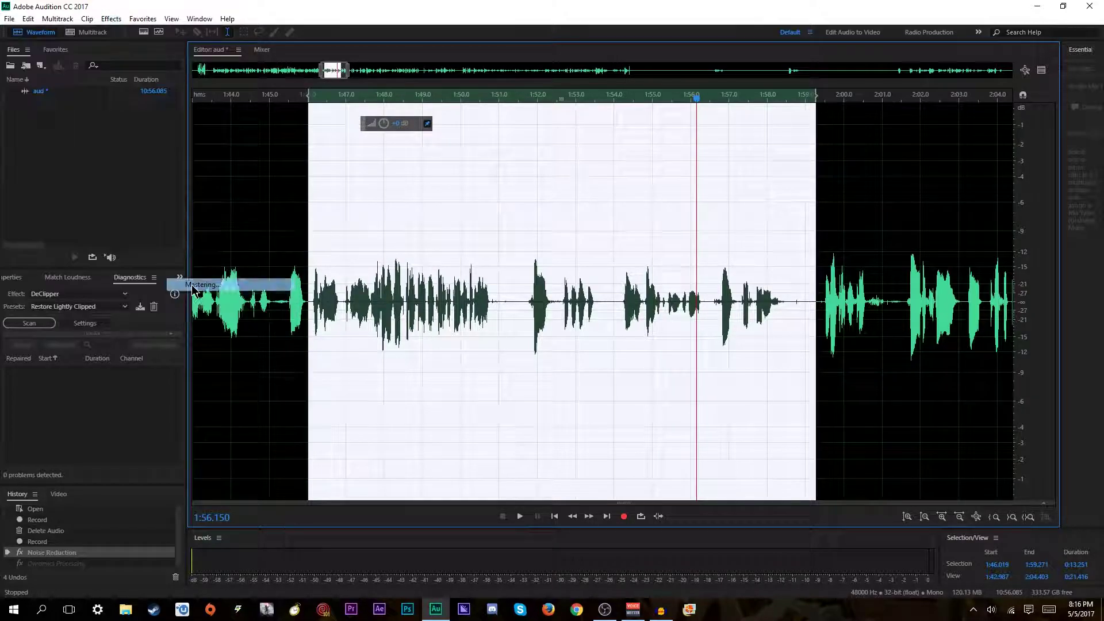
left_click(454, 196)
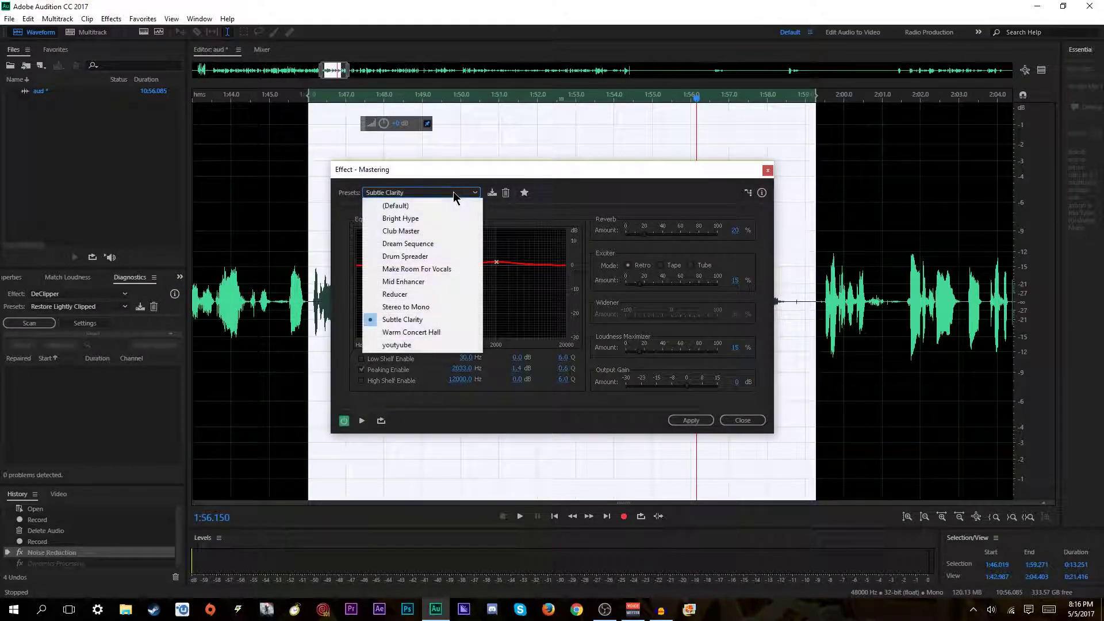
left_click(433, 342)
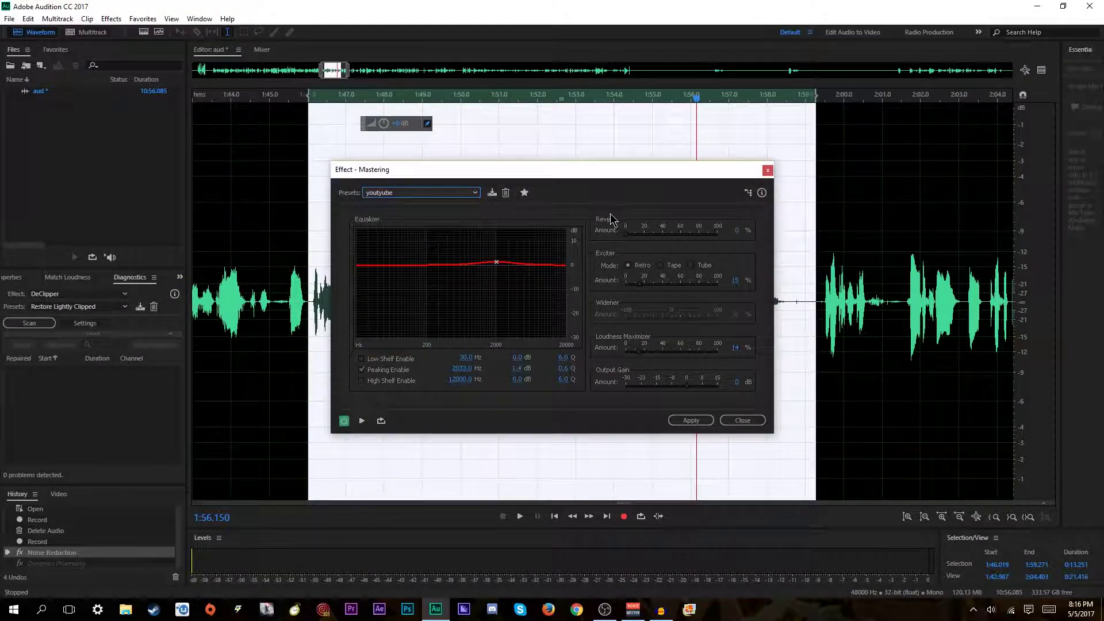
left_click(691, 420)
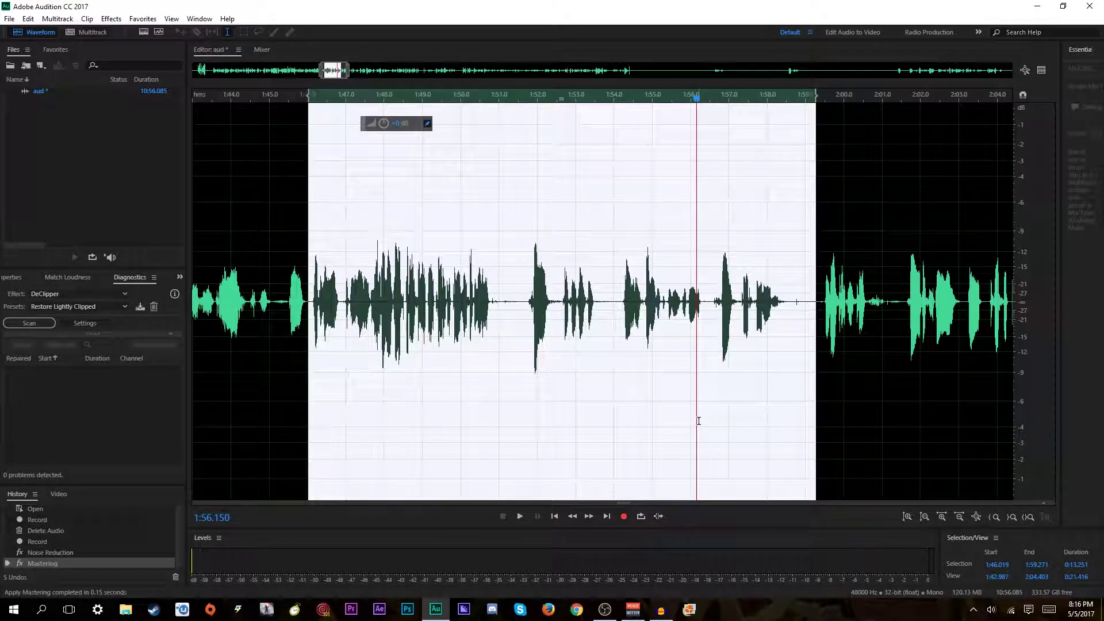
left_click(312, 302)
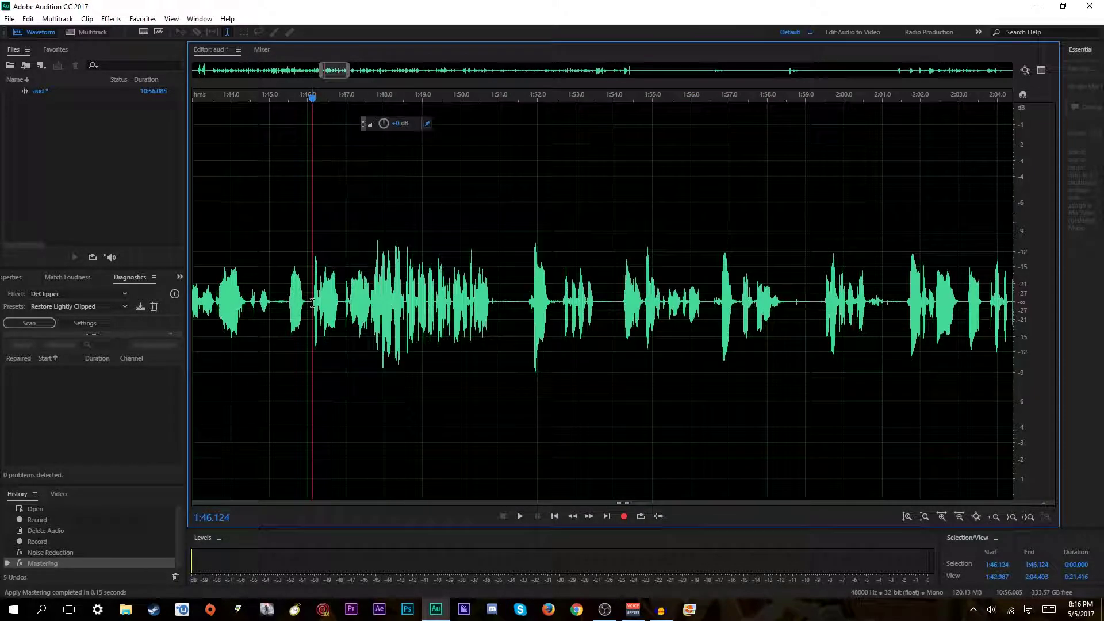
key("space")
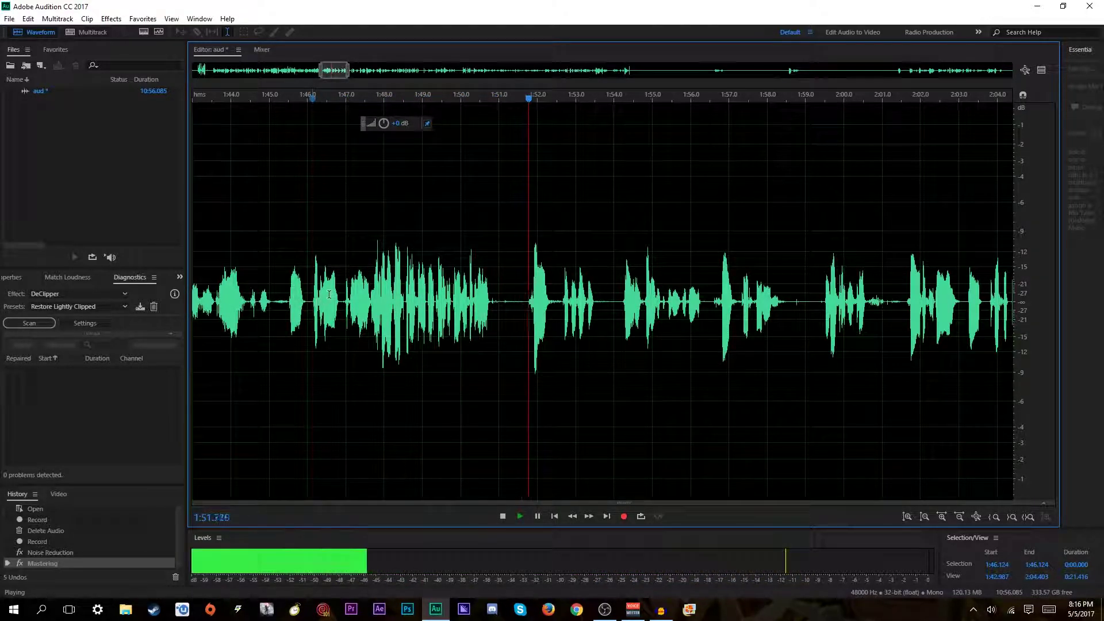
key("space")
Step: Select the passage from about 1:46 to 1:57, apply Dynamics Processing with the custom curve and play it
left_click_drag(329, 300, 724, 300)
left_click(112, 19)
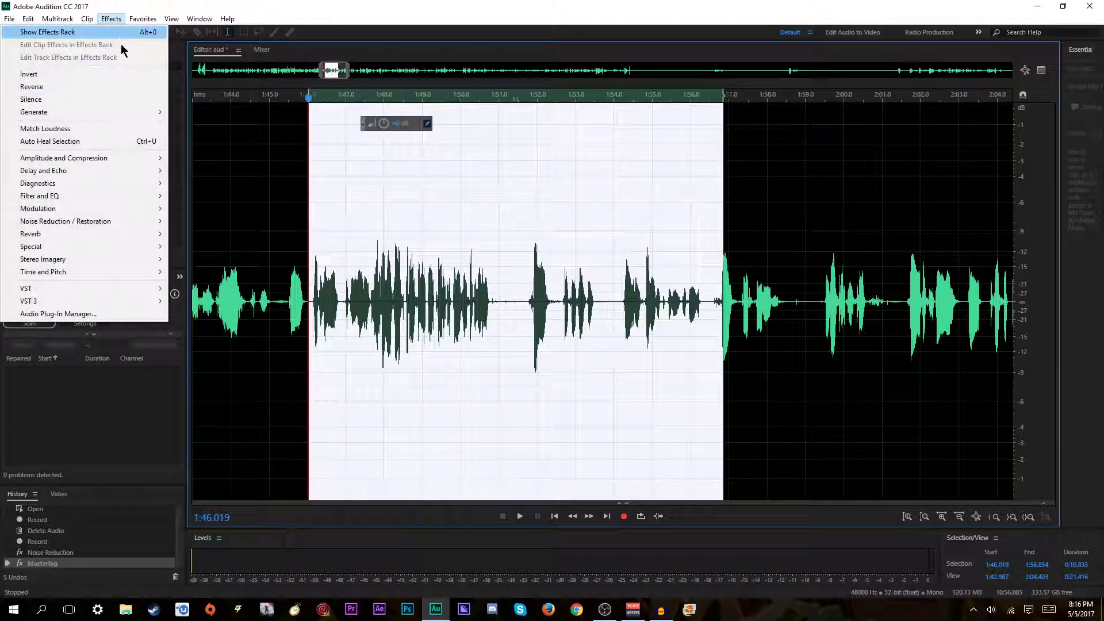
mouse_move(132, 158)
left_click(222, 196)
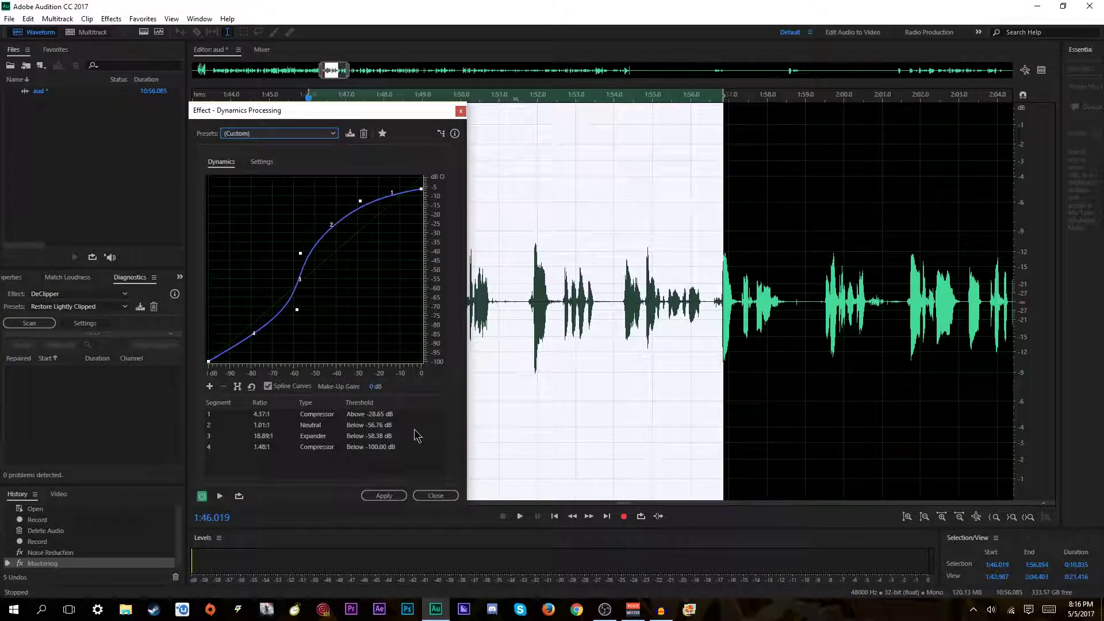
left_click(382, 495)
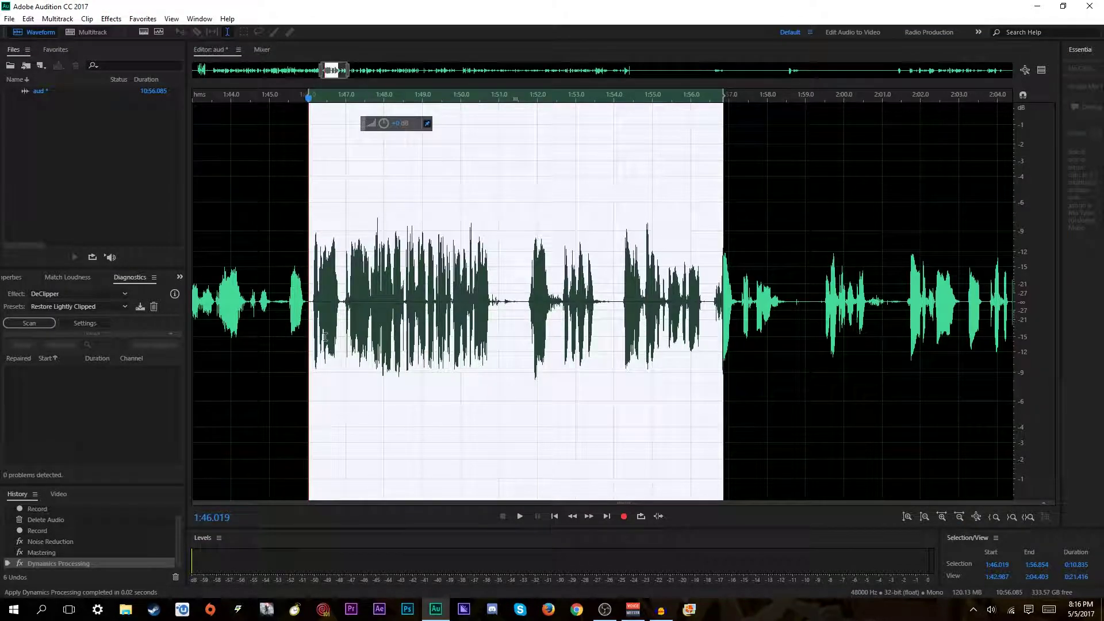
key("space")
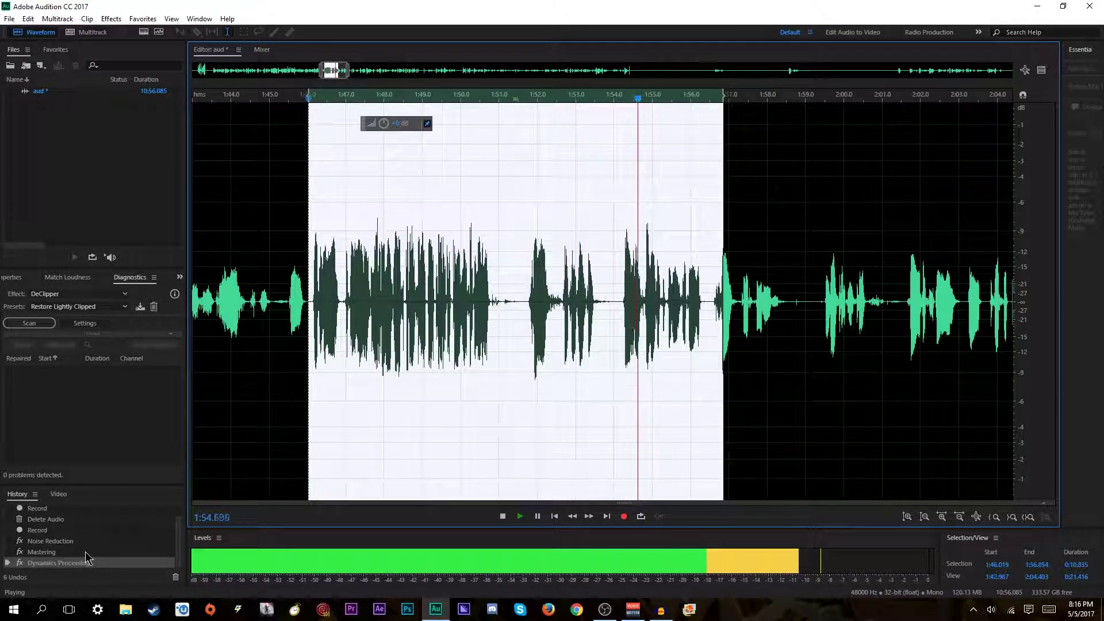
Step: Revert the file to the last Record history state and play the unprocessed voice from about 1:46 for comparison
left_click(37, 530)
left_click(305, 312)
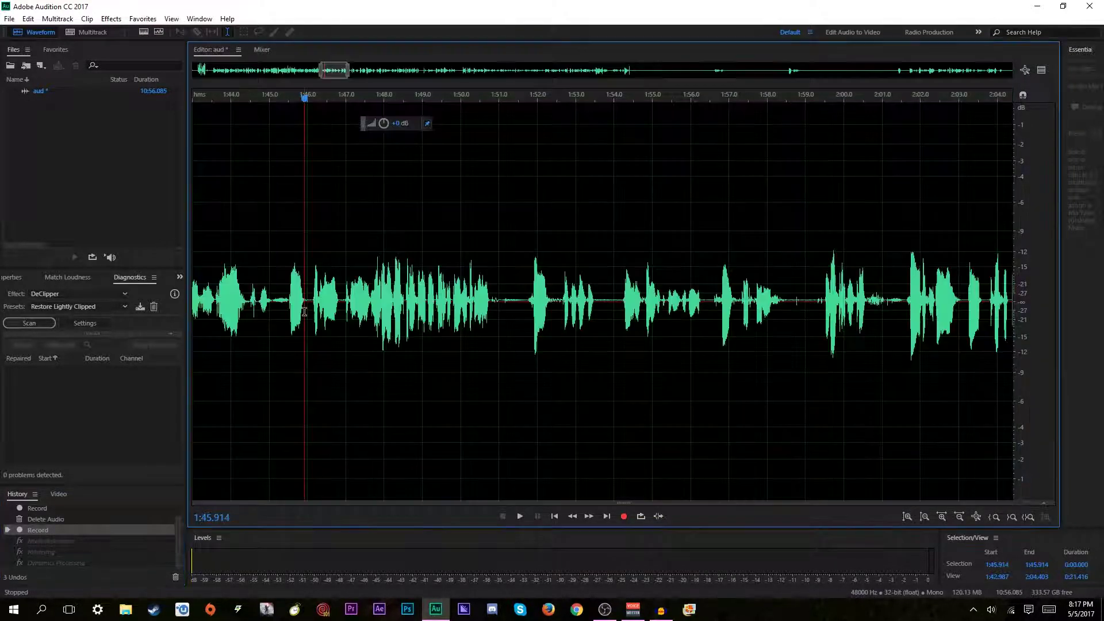
key("space")
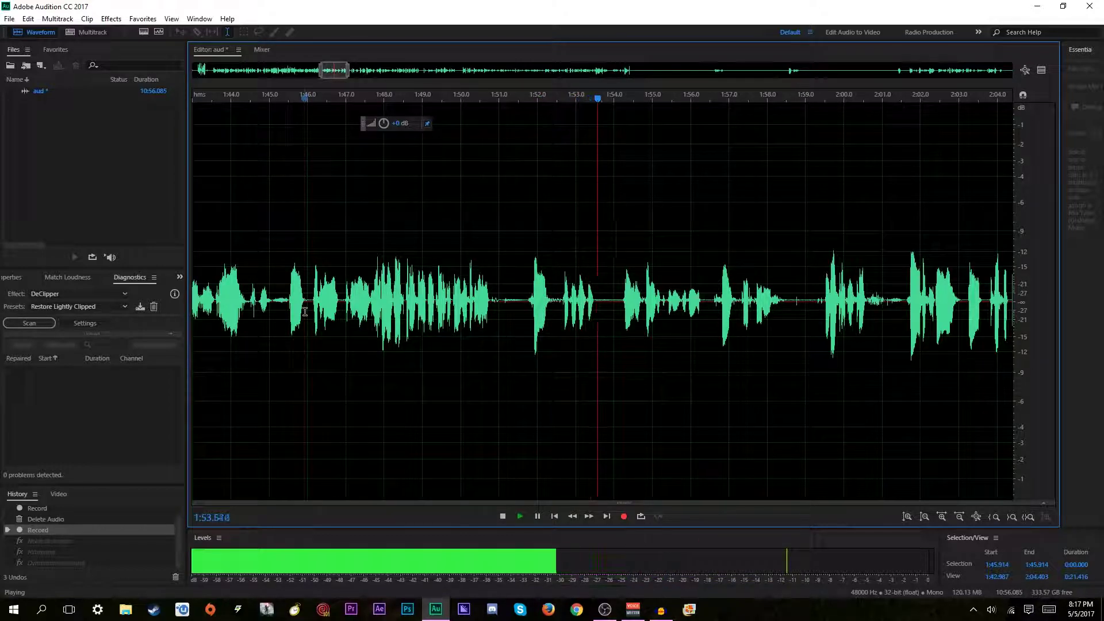
key("space")
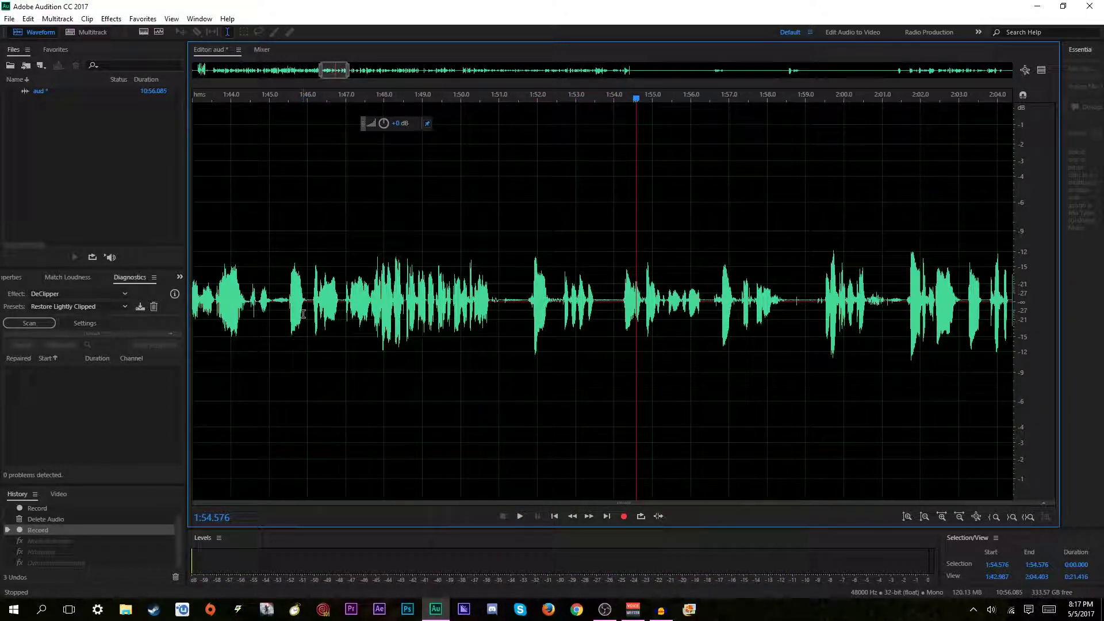